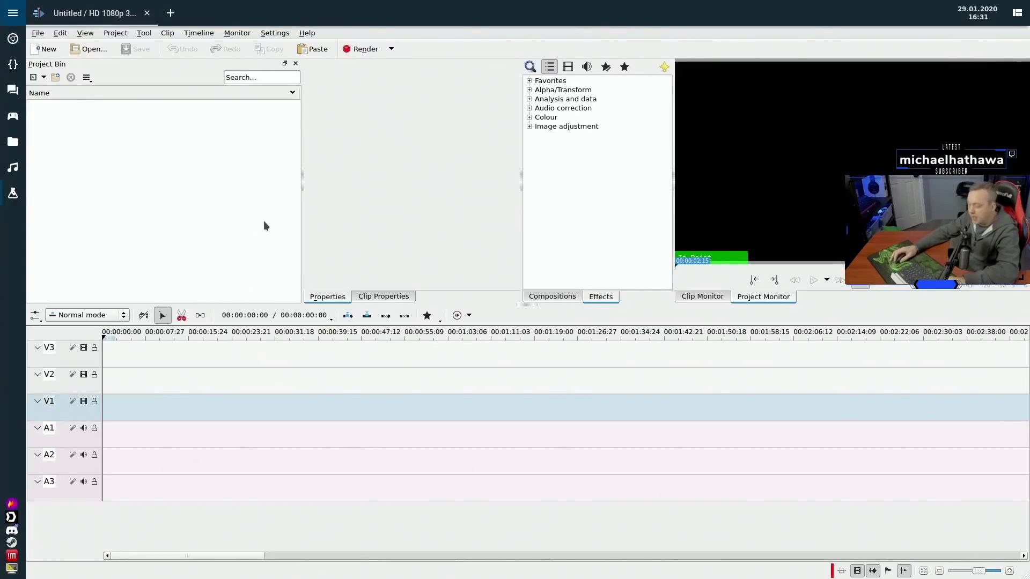
- Add the Windows10Secure folder from AAA-Videos to Make to the bin, accept the profile prompt, and open Kdenlive settings
key("super+e")
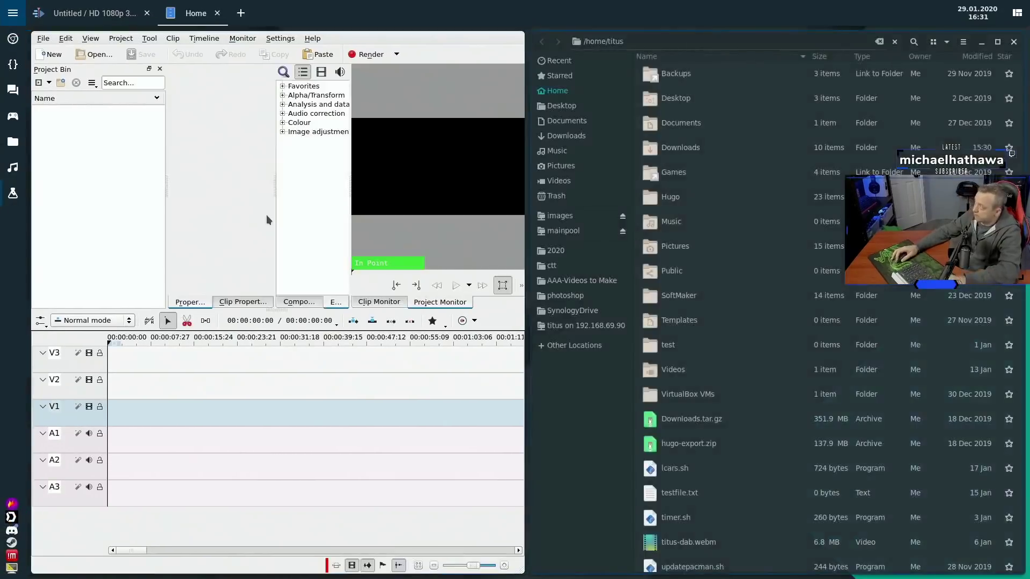
left_click(582, 281)
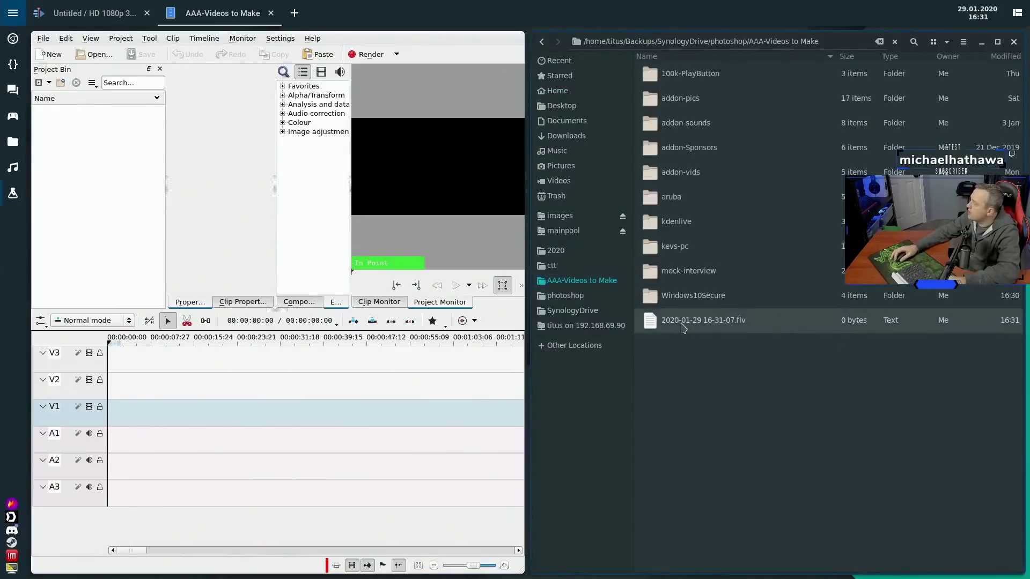
left_click_drag(697, 296, 117, 169)
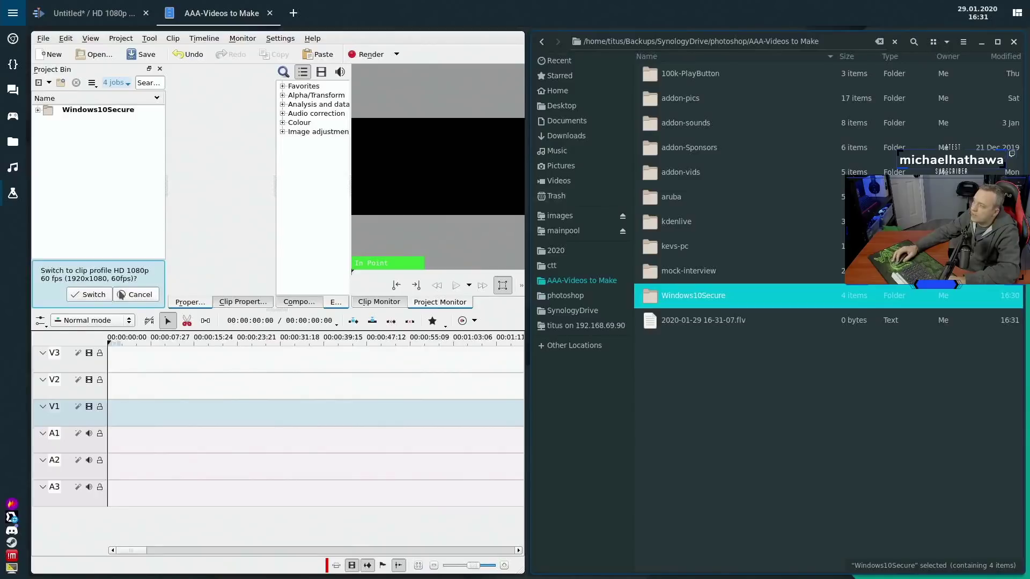
left_click(121, 295)
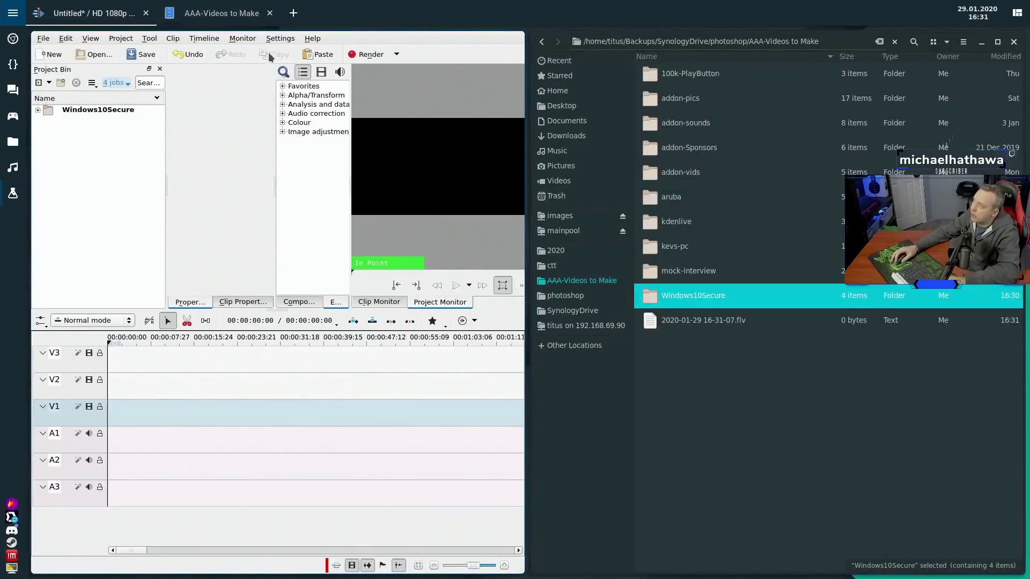
left_click(280, 38)
left_click(279, 190)
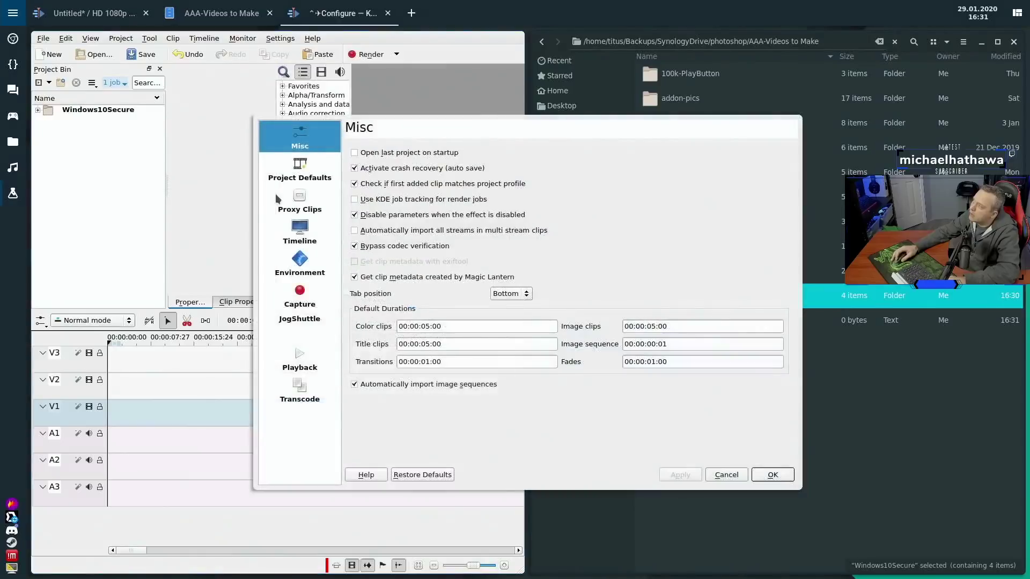
left_click(311, 167)
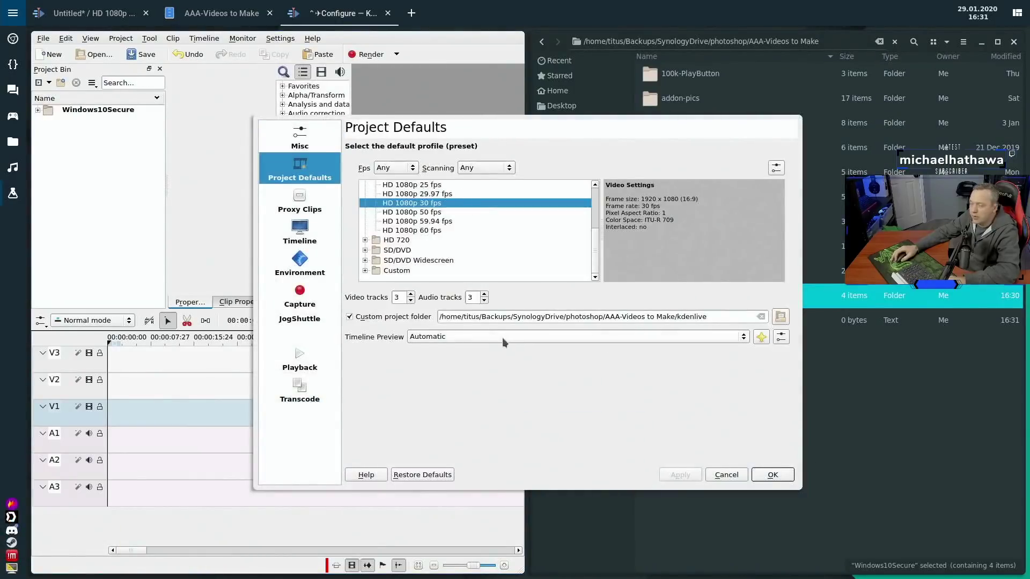
left_click(727, 475)
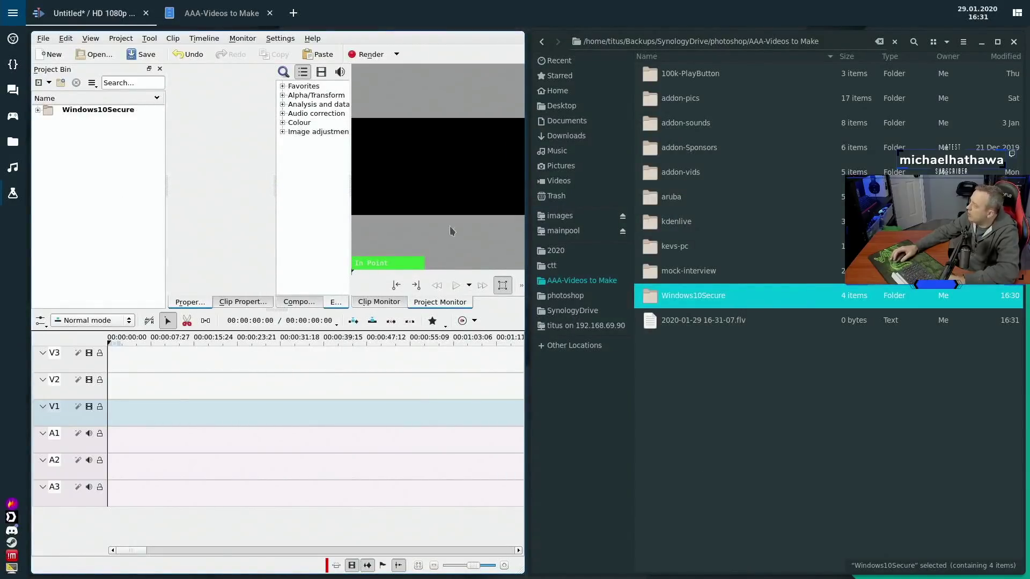
left_click(1011, 42)
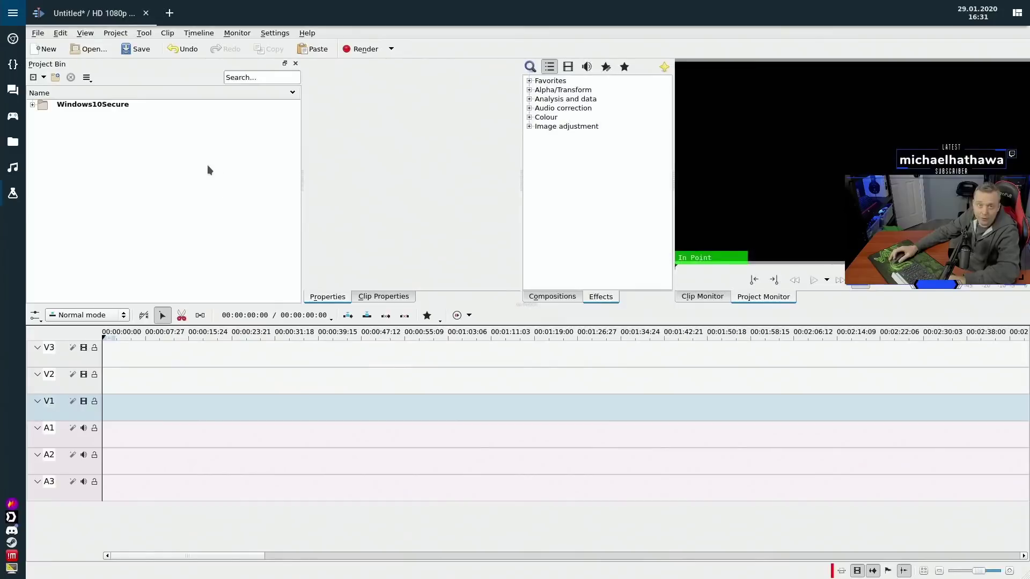
- Disable the green-screen flv's video stream and place 2020_01_29_0027.MP4 on V1/A1
left_click(32, 105)
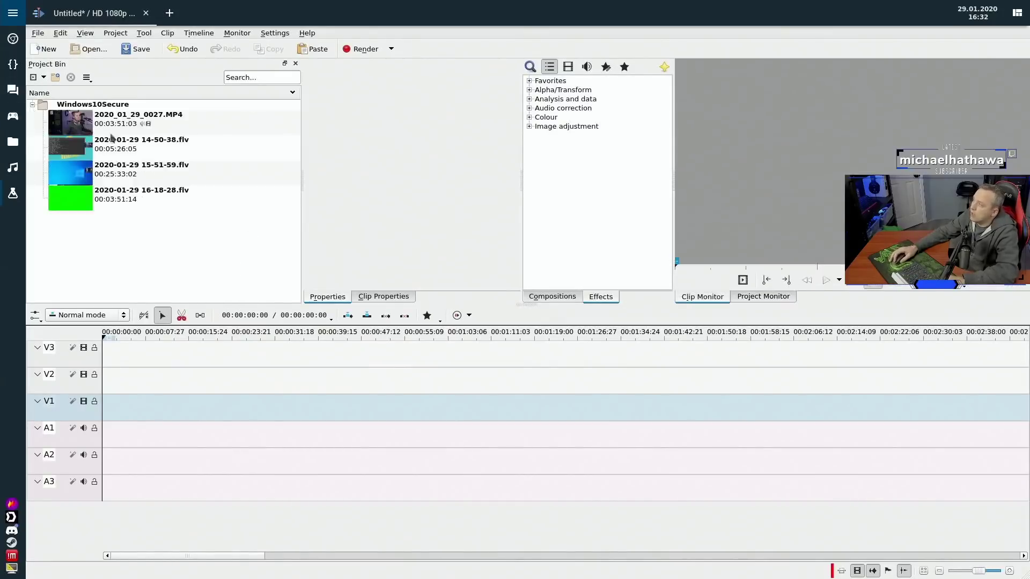
right_click(77, 205)
left_click(119, 309)
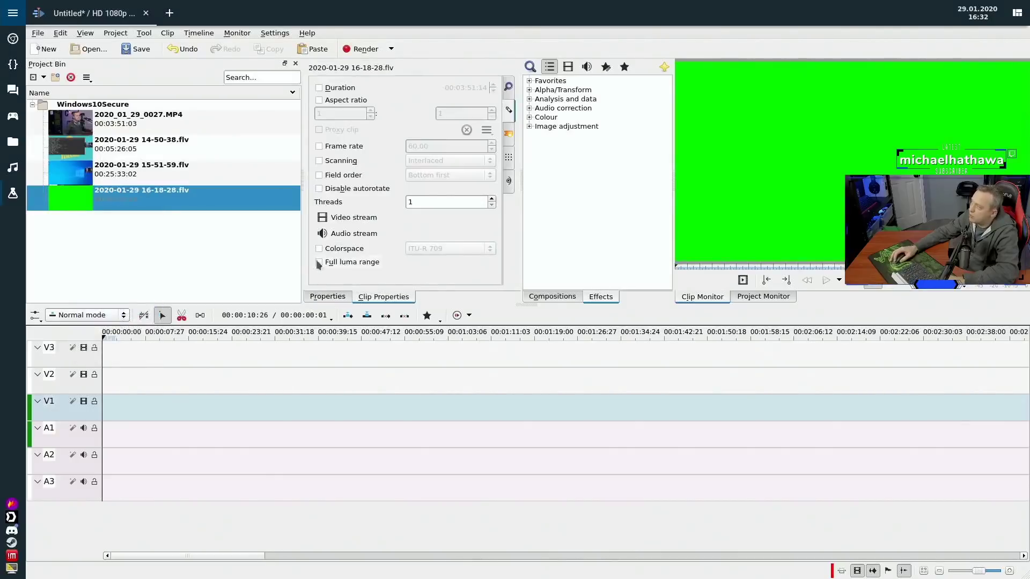
left_click(322, 217)
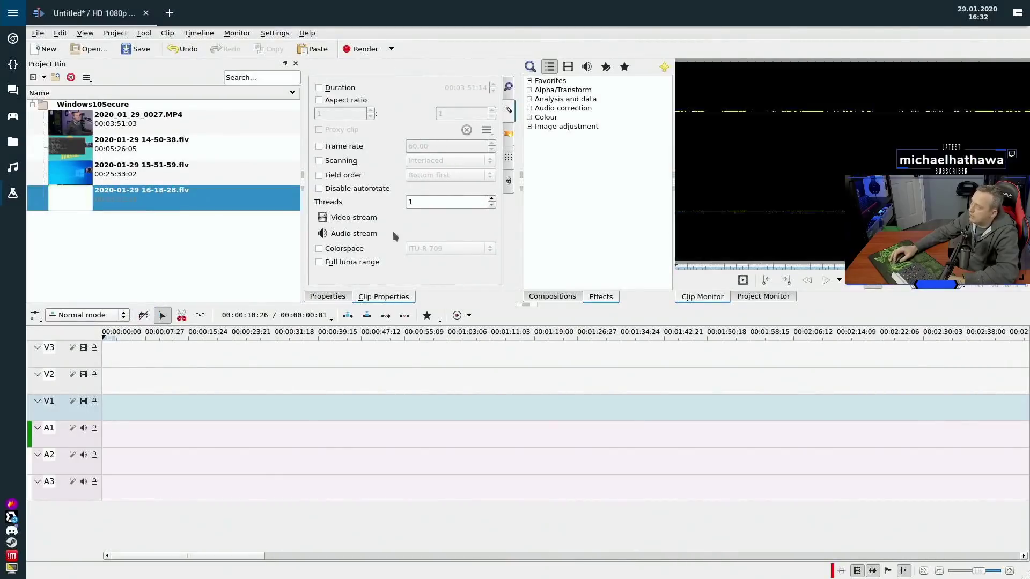
left_click(77, 126)
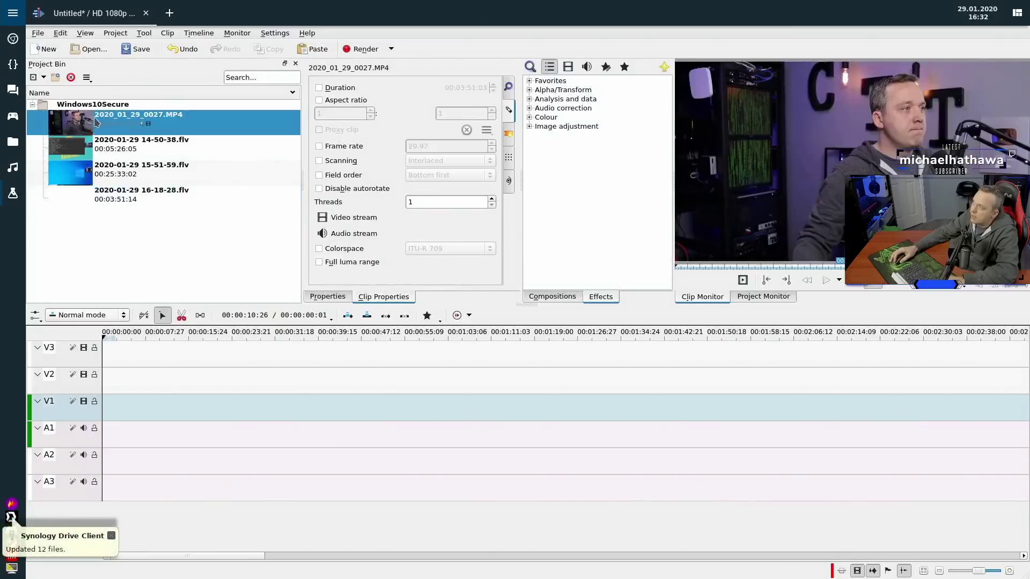
left_click_drag(77, 126, 187, 402)
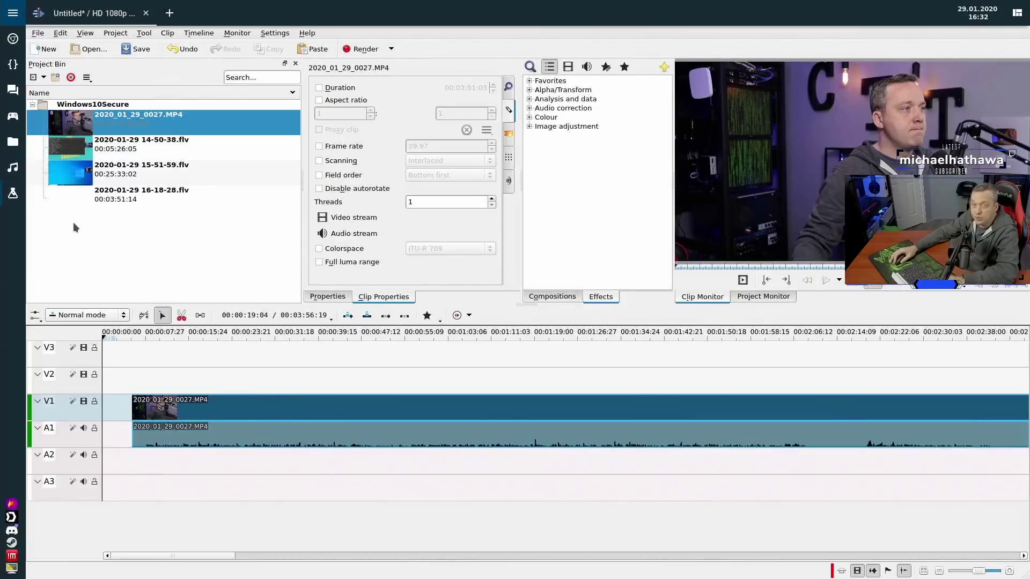
- Put 16-18-28.flv audio on A2 and align it to the MP4's audio reference
left_click_drag(65, 198, 228, 464)
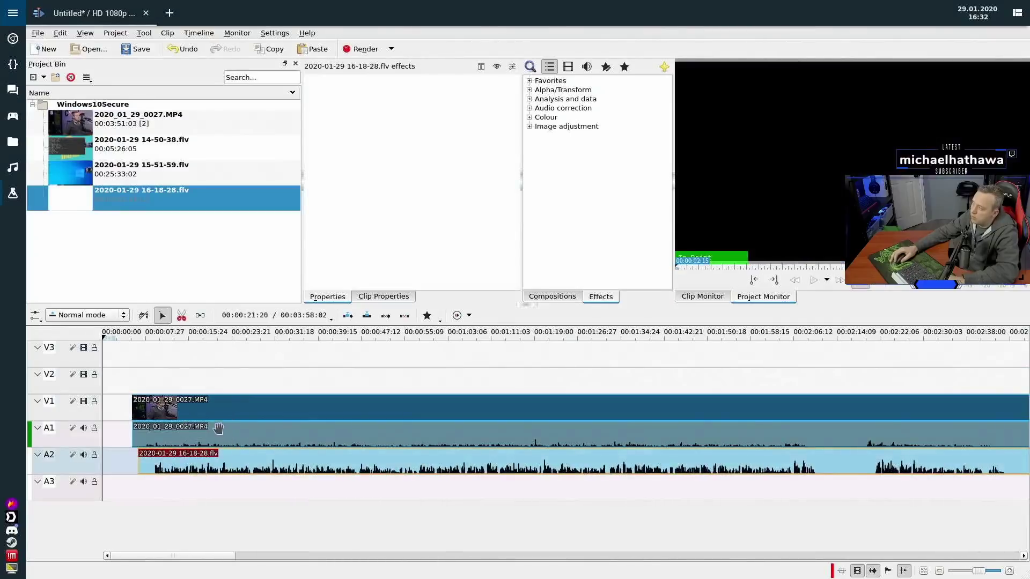
right_click(217, 430)
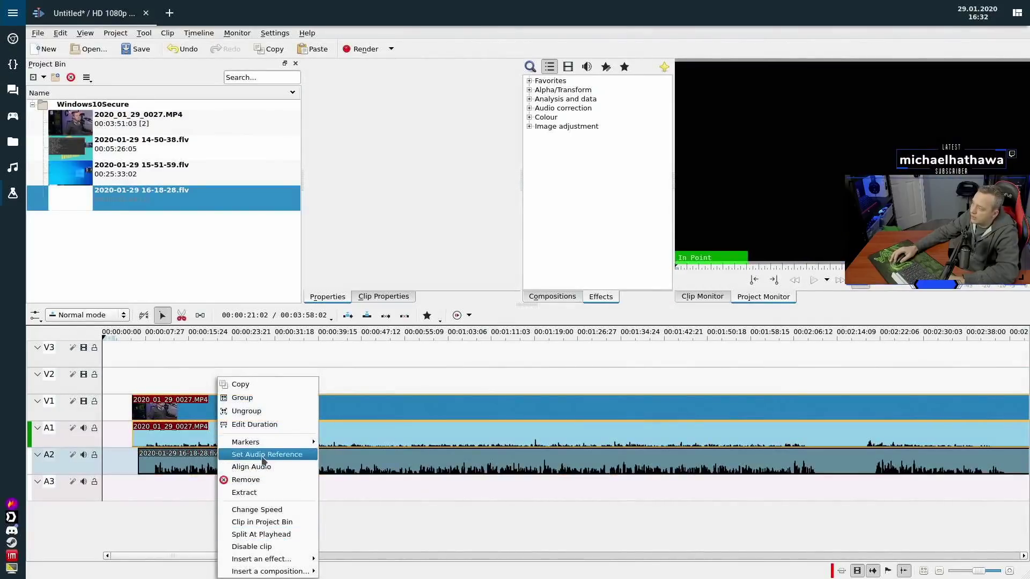
left_click(265, 454)
right_click(257, 467)
left_click(288, 470)
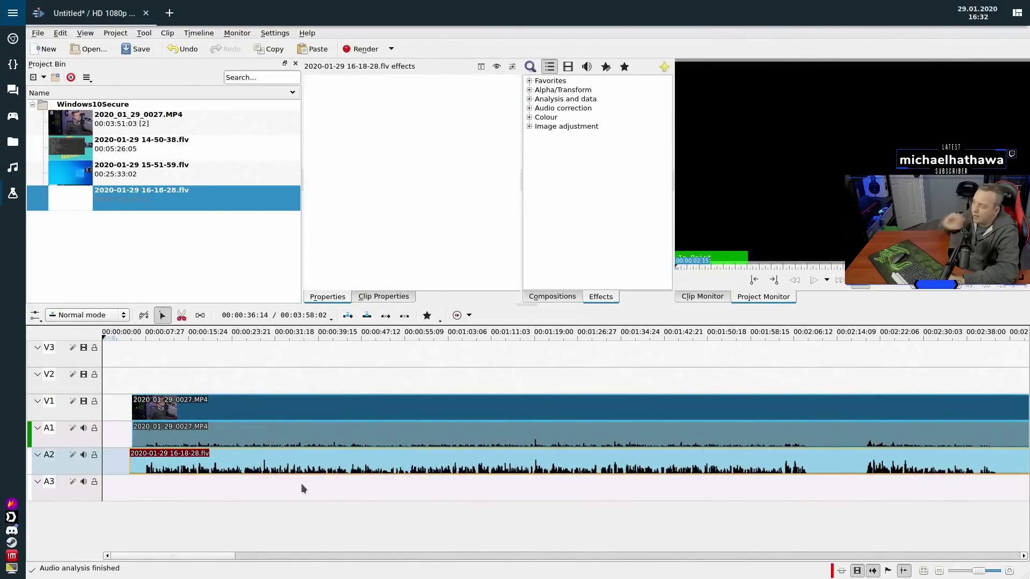
- Ungroup and remove the MP4's own audio, then move both remaining clips to the timeline start
right_click(263, 435)
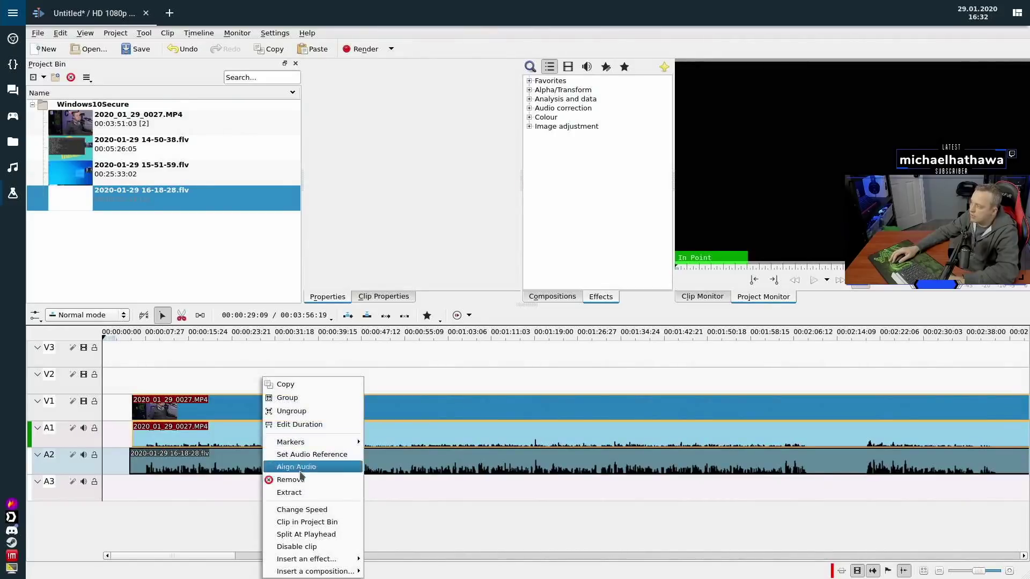
left_click(291, 411)
right_click(236, 427)
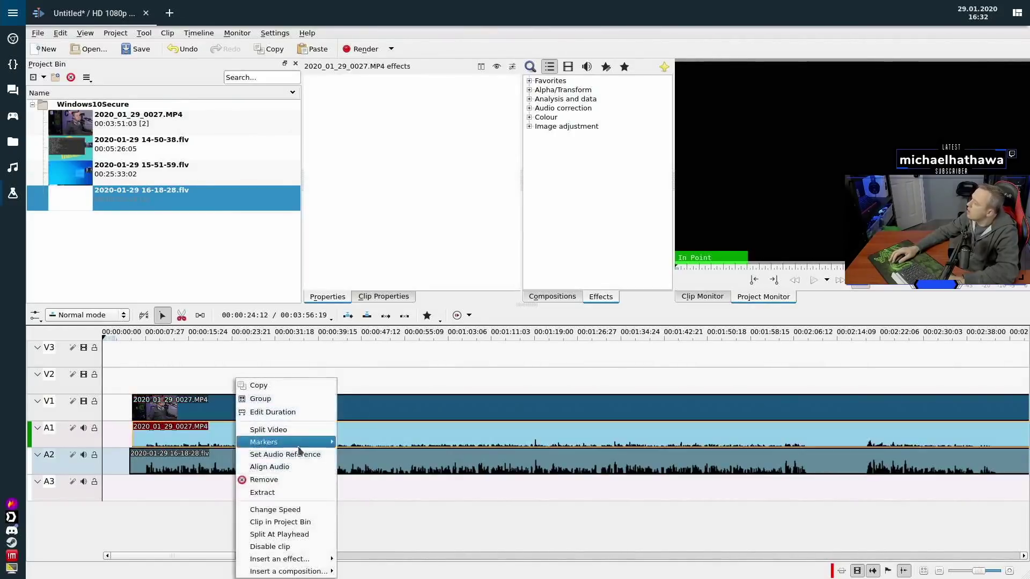
left_click(264, 479)
left_click(259, 454)
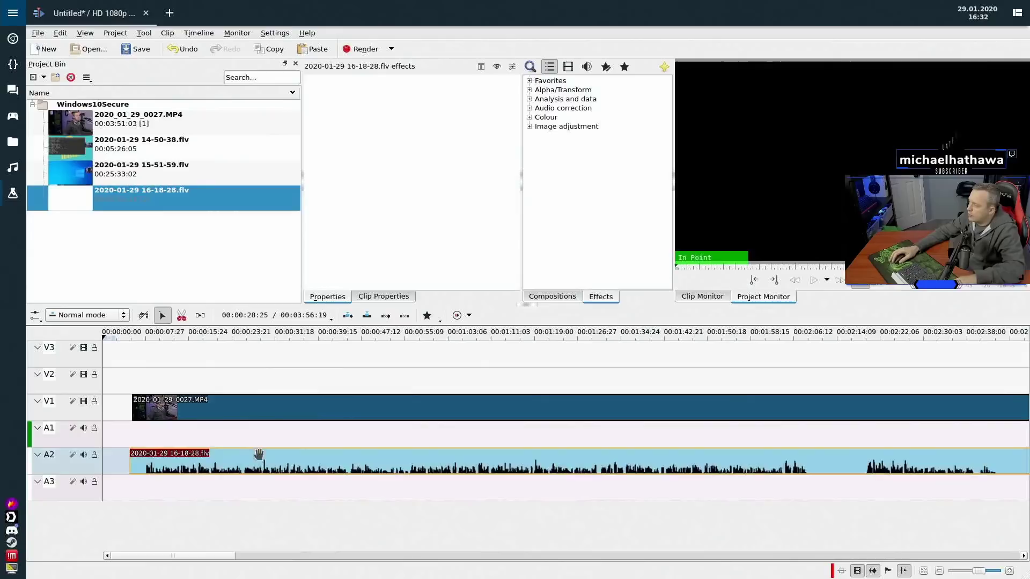
left_click(264, 401, "shift")
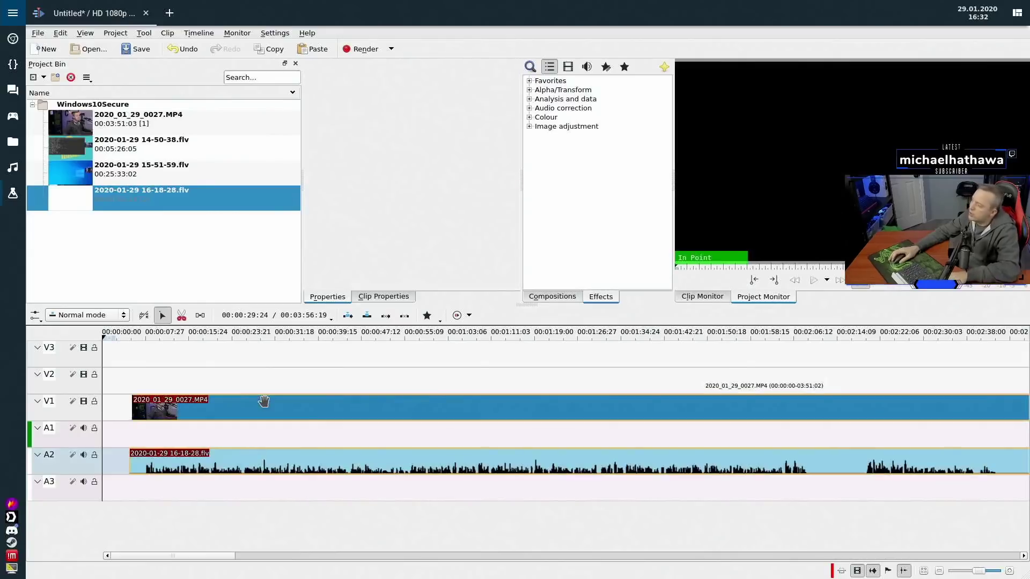
mouse_move(299, 413)
left_mouse_down()
mouse_move(259, 406)
mouse_move(291, 406)
left_mouse_up()
- Razor-cut the clips' start, delete the leading pieces, and move the rest to 0
key("x")
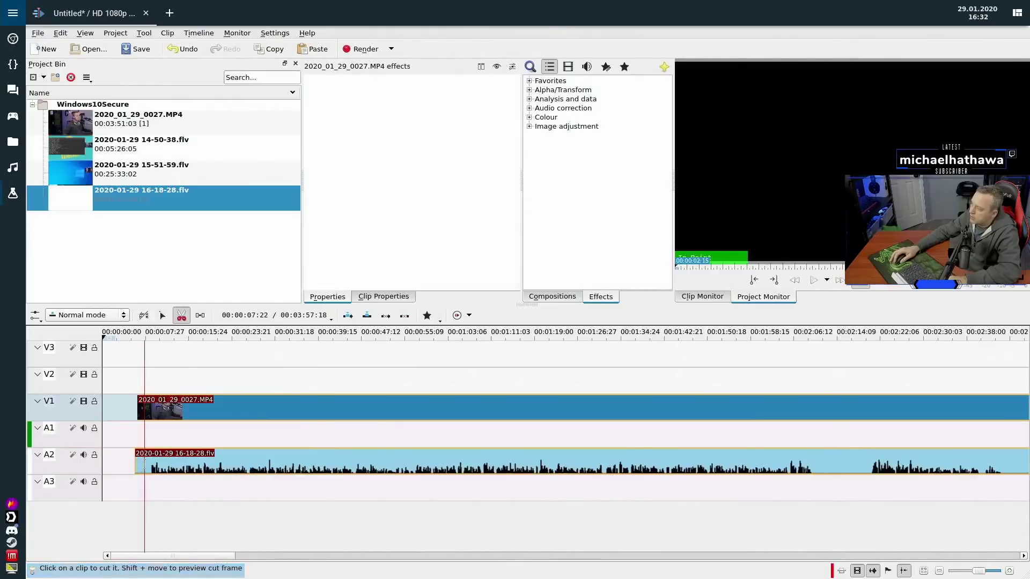
left_click(145, 463)
key("s")
right_click(140, 461)
left_click(166, 479)
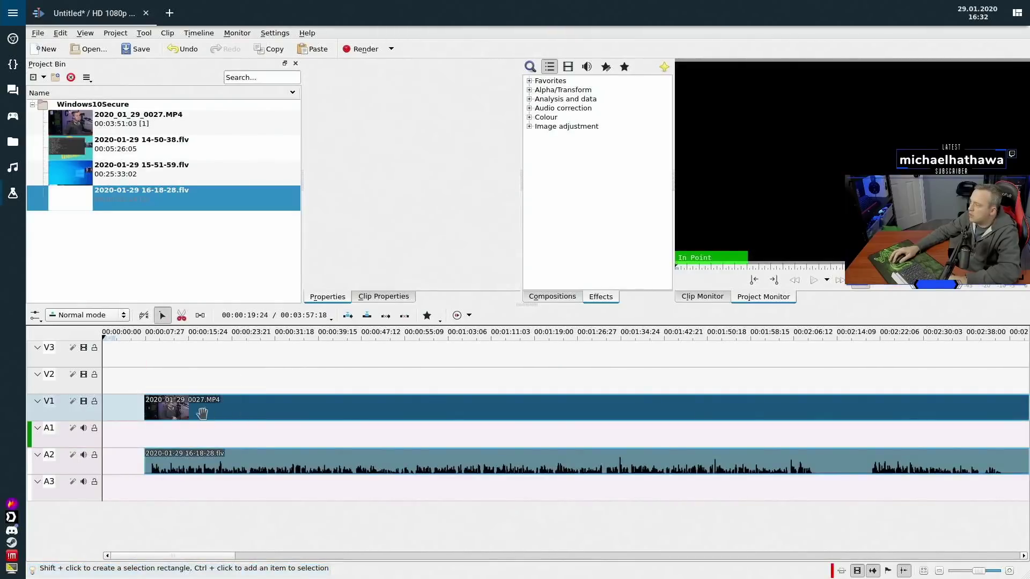
left_click_drag(201, 412, 159, 413)
- Ungroup the trimmed clips and move the flv audio up onto track A1
right_click(172, 413)
left_click(185, 414)
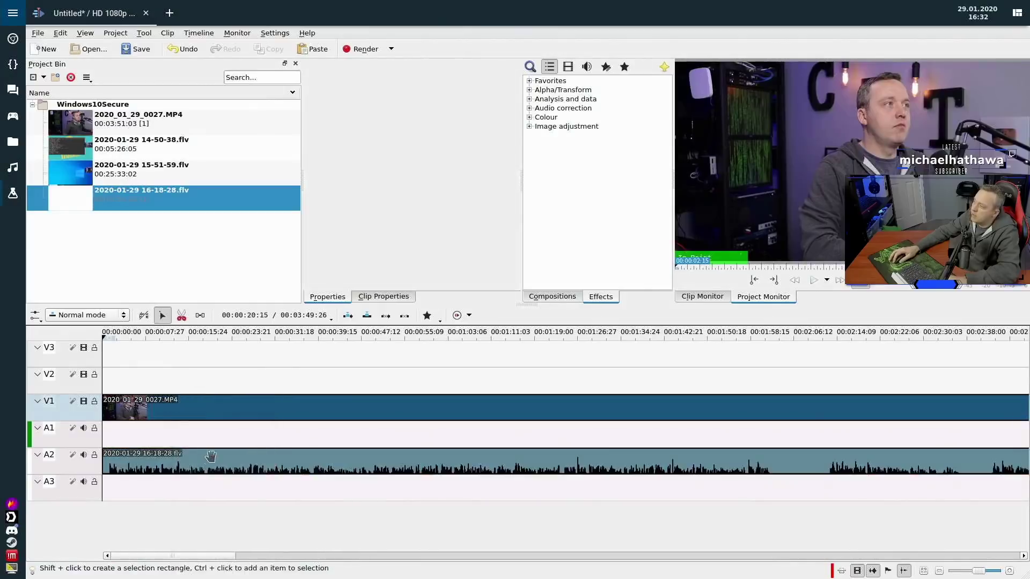
left_click_drag(210, 456, 203, 427)
left_click(202, 409, "ctrl")
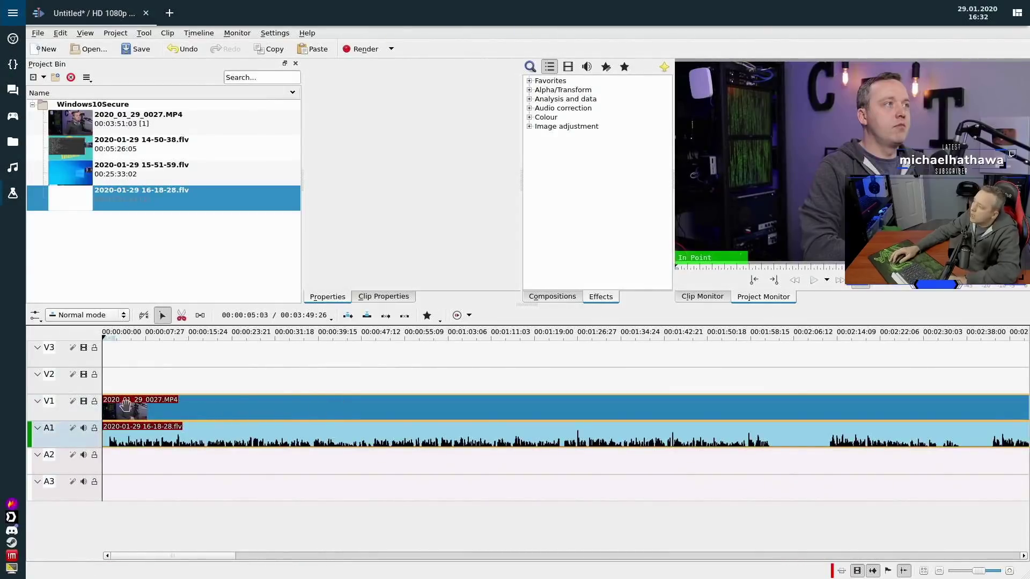
- Add a fade from black to the video start and play it back
left_click_drag(106, 397, 120, 401)
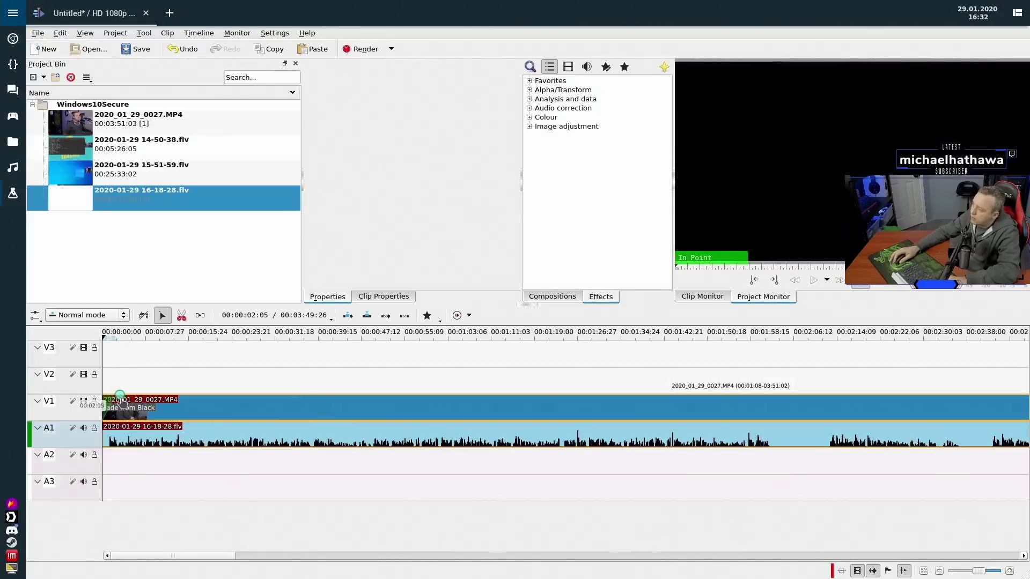
left_click(107, 378)
key("space")
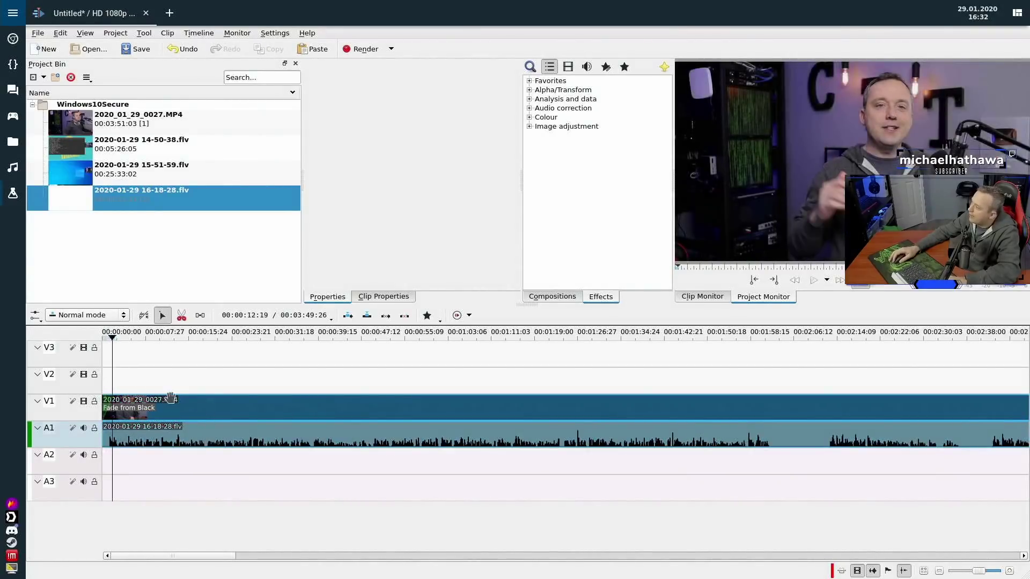
key("space")
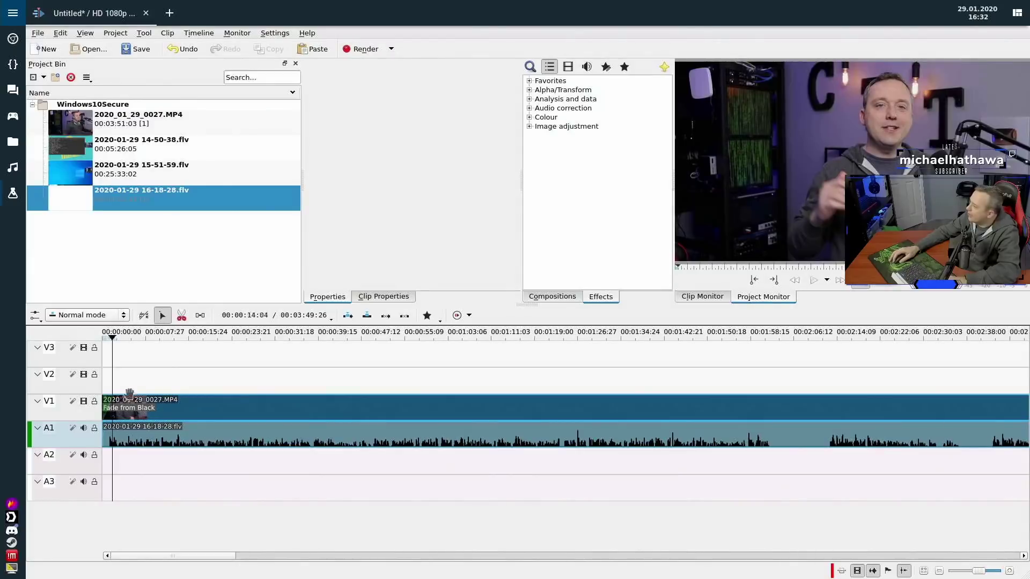
- Split out and delete a section, shift the later piece right, and reopen the file manager
left_click(790, 436)
right_click(794, 436)
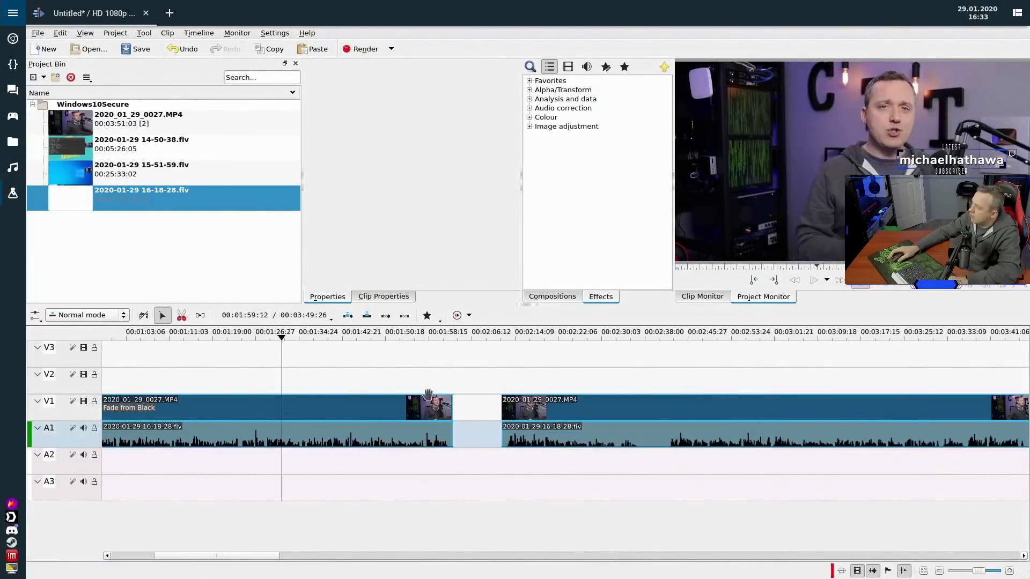
key("shift+r")
left_click(397, 408)
key("Delete")
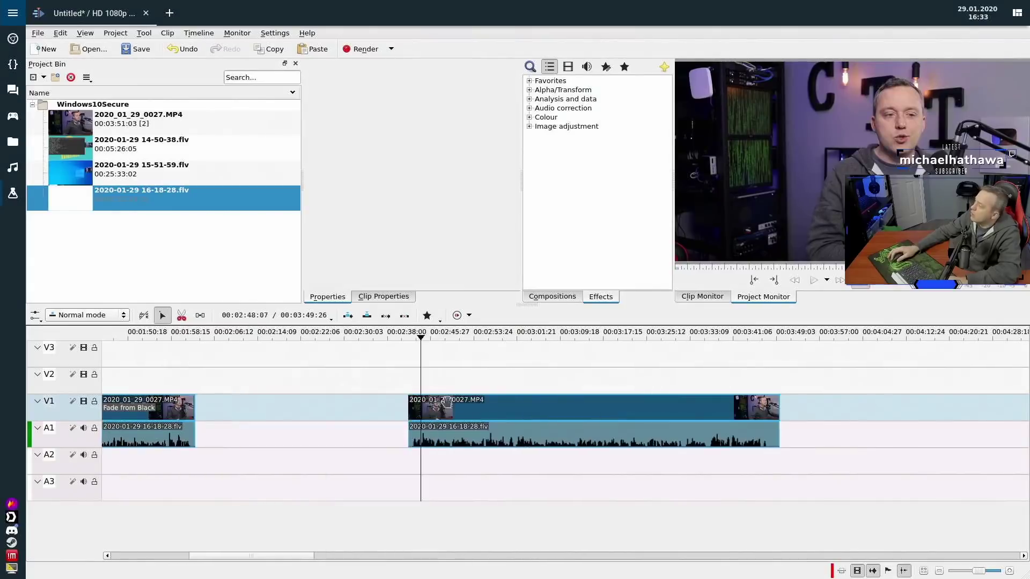
left_click_drag(447, 404, 645, 403)
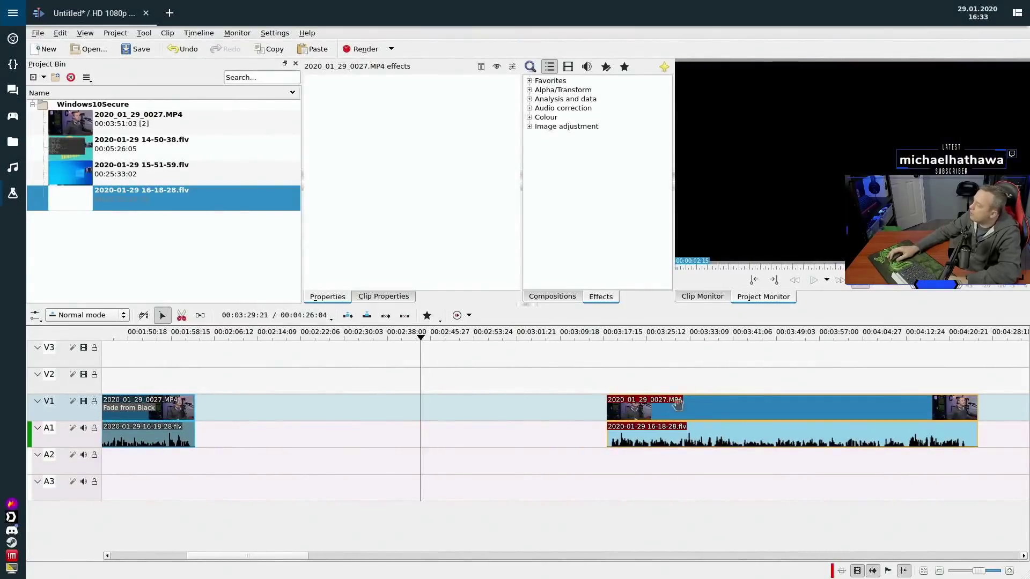
left_click(33, 106)
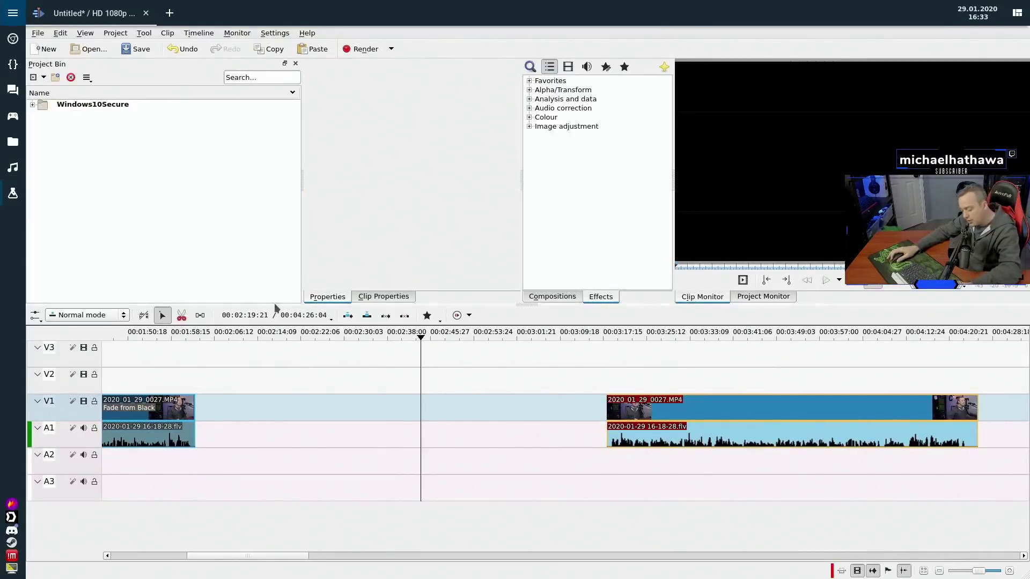
key("super+e")
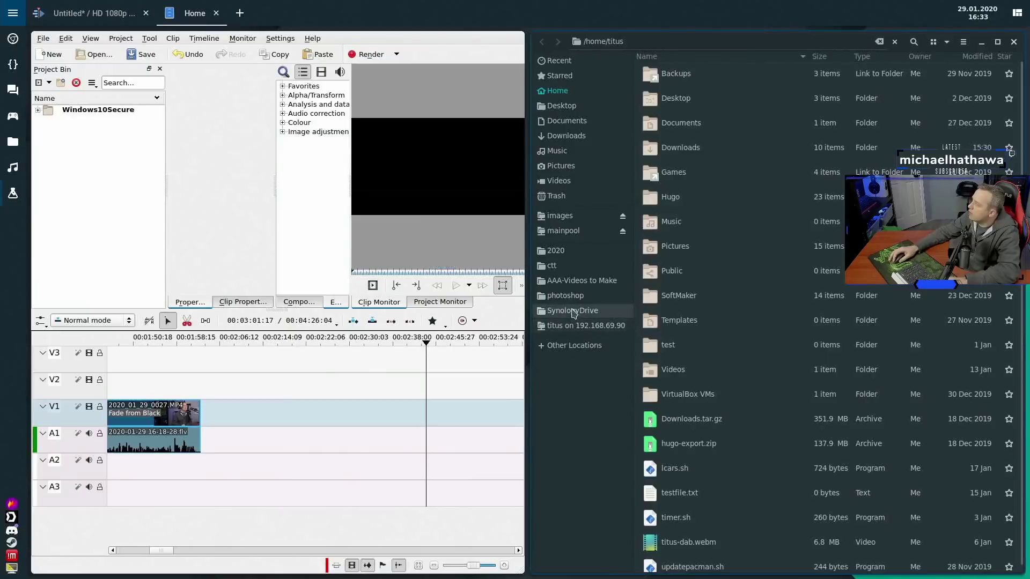
- Add addon-pics, addon-sounds, addon-Sponsors and addon-vids from photoshop > AAA-Videos to Make to the bin
left_click(567, 297)
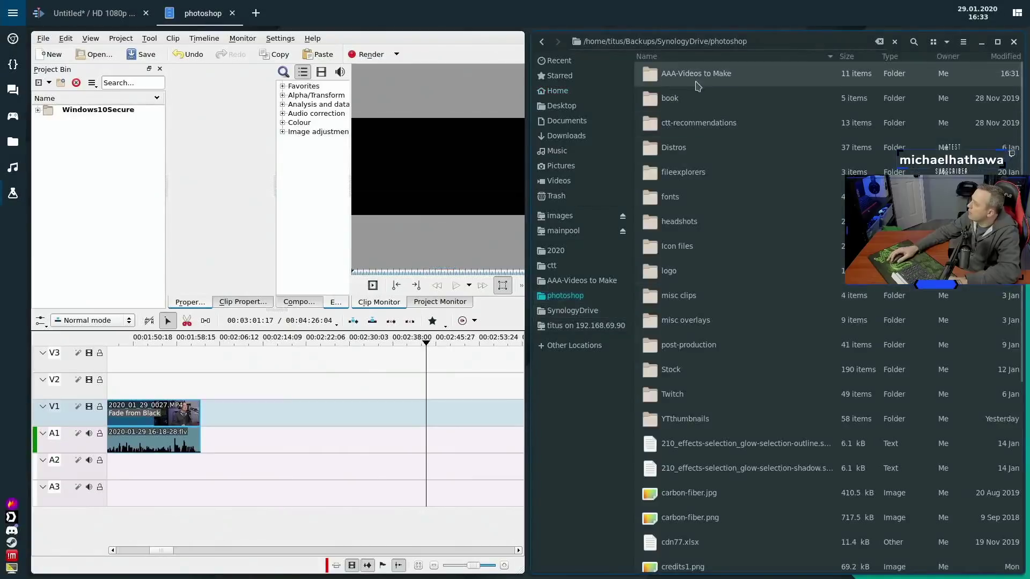
double_click(694, 77)
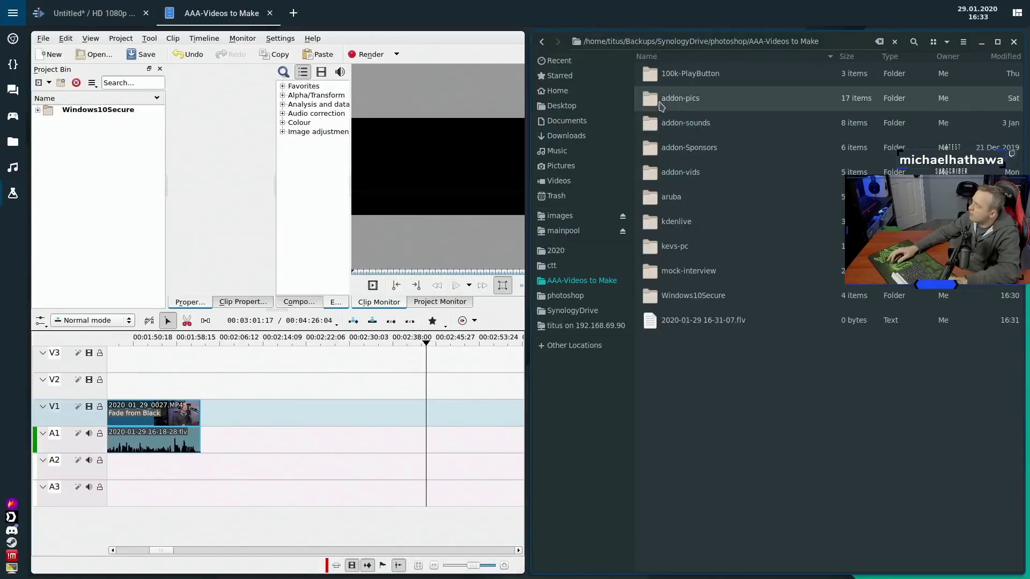
left_click(660, 106)
left_click(675, 172, "shift")
left_click_drag(673, 107, 712, 108)
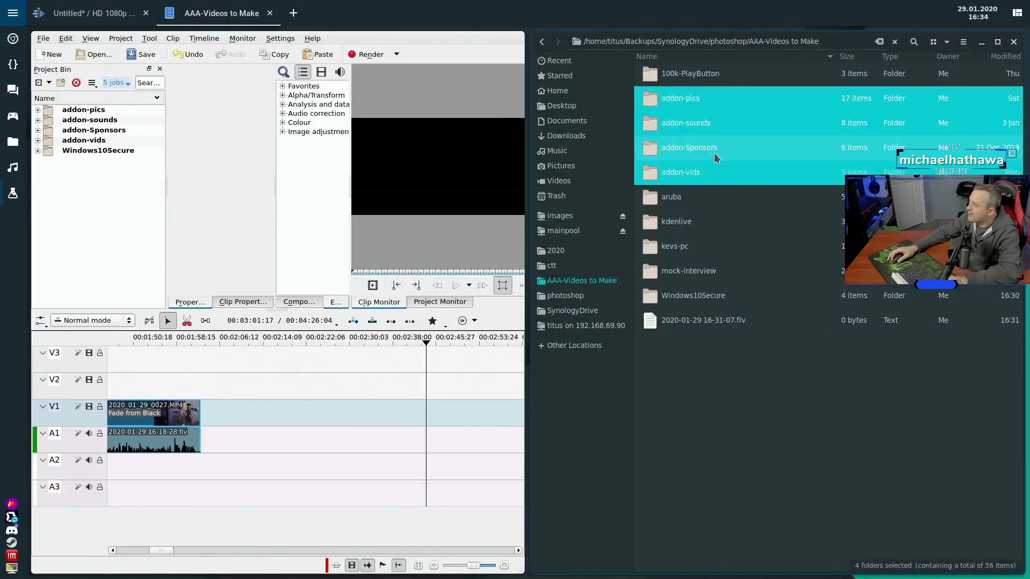
left_click(1013, 46)
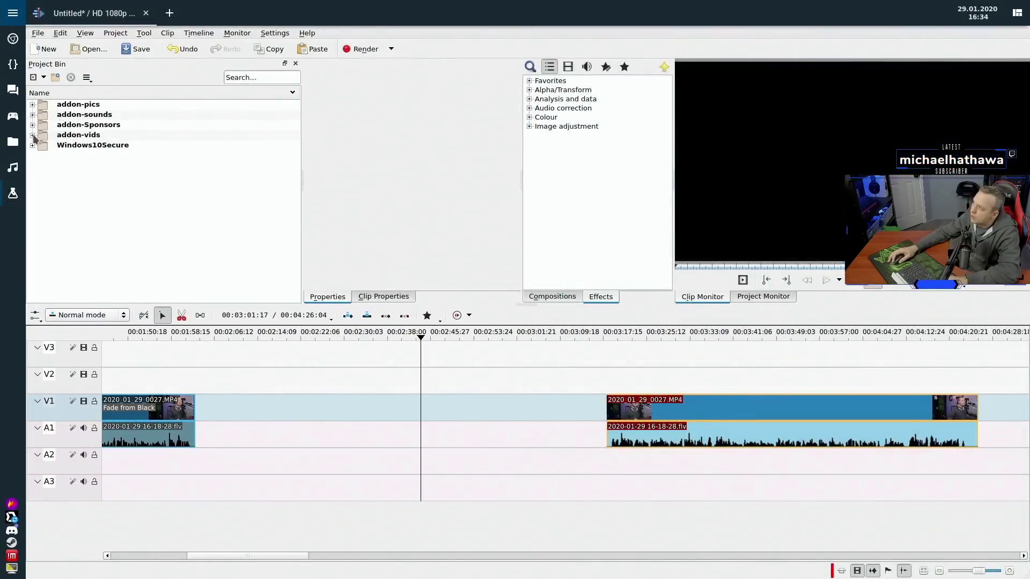
- Place 2019-intro-final.mp4 from addon-vids on V1/A1 after the first clip, then expand addon-Sponsors
left_click(33, 136)
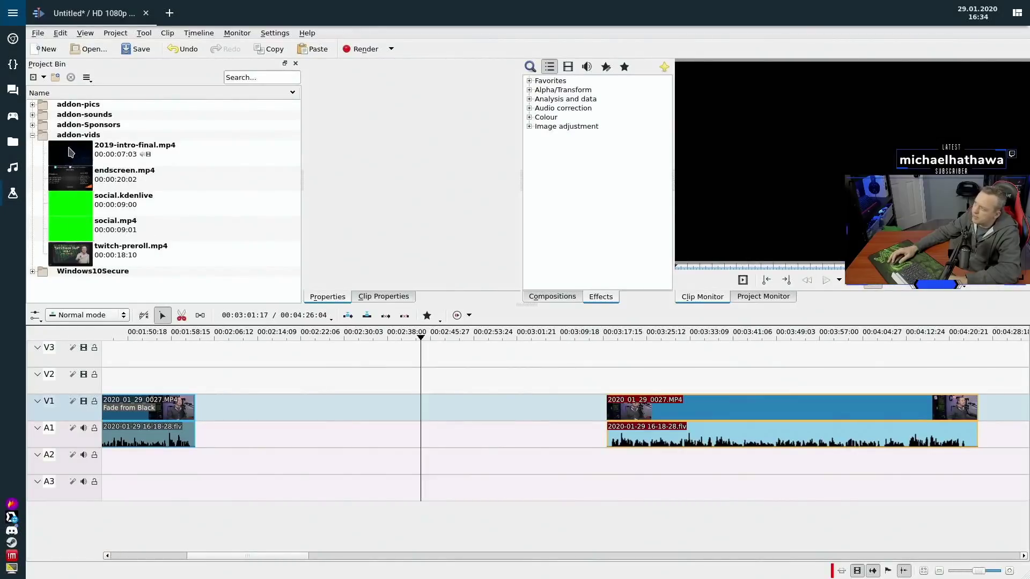
left_click_drag(70, 153, 178, 395)
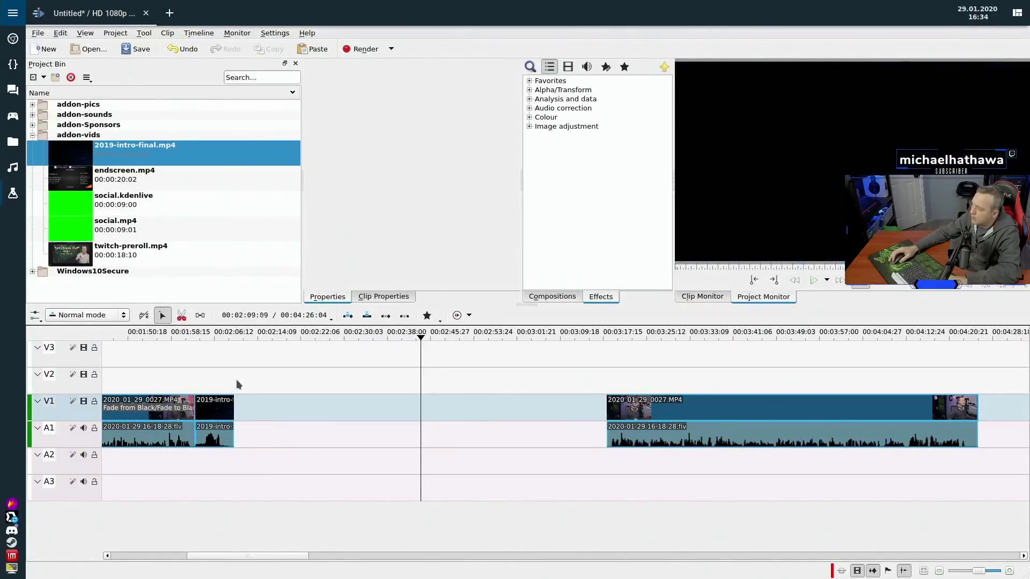
scroll(240, 407, "up", 1)
scroll(224, 400, "up", 1)
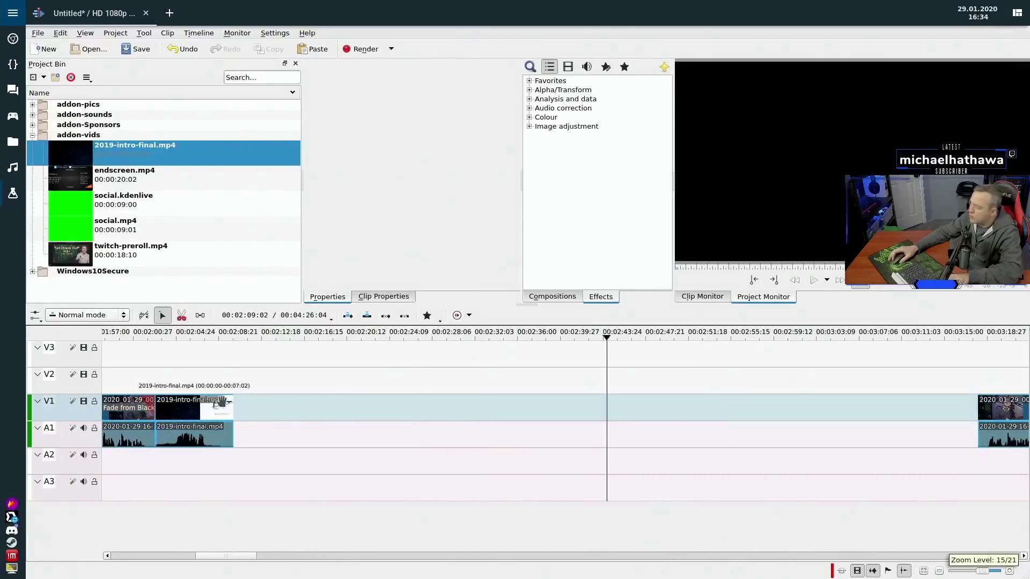
scroll(221, 401, "up", 2)
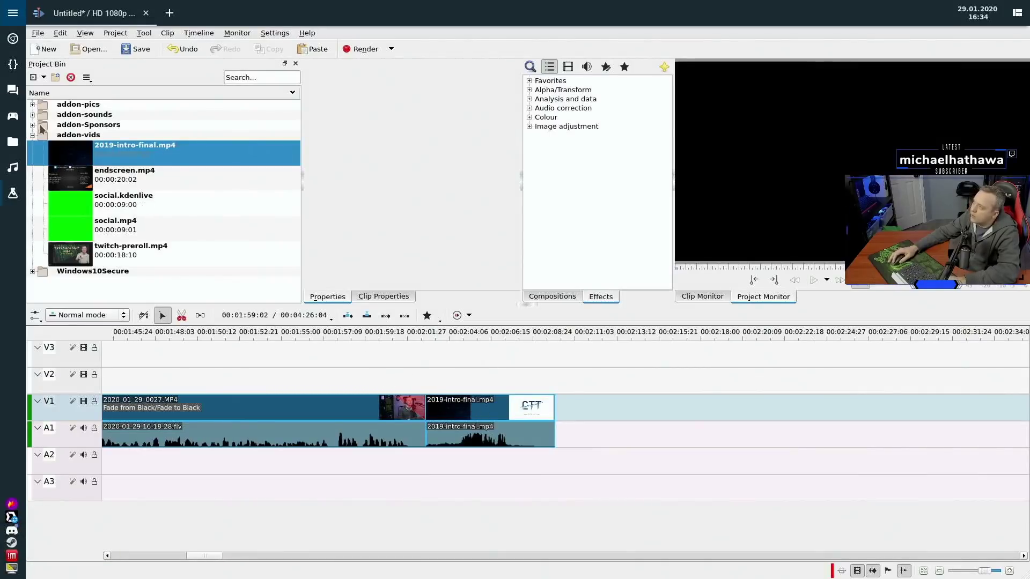
left_click(32, 125)
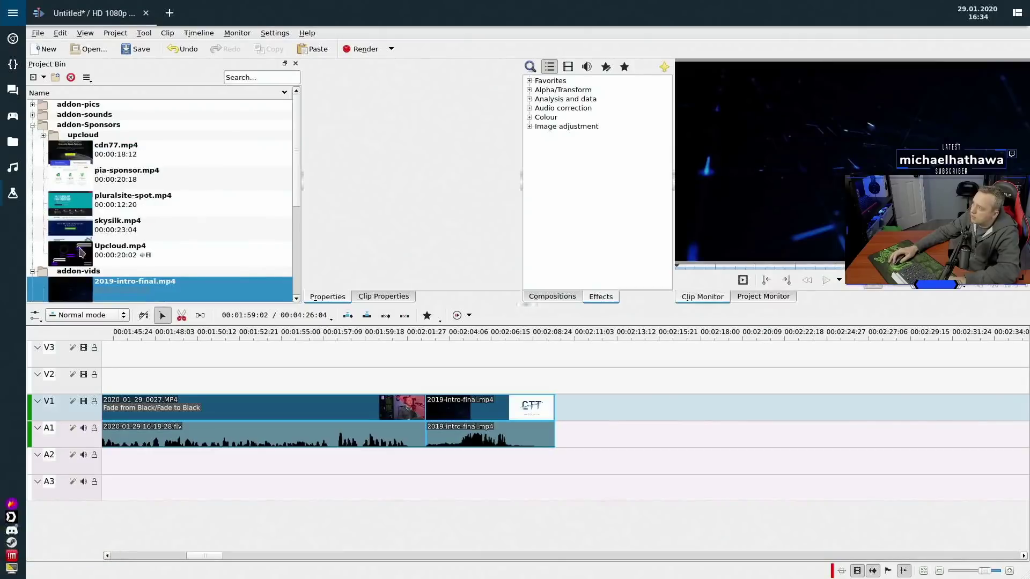
- Place Upcloud.mp4 on V2/A2 at about 02:08 with a wipe at its start, and preview
left_click_drag(80, 253, 546, 390)
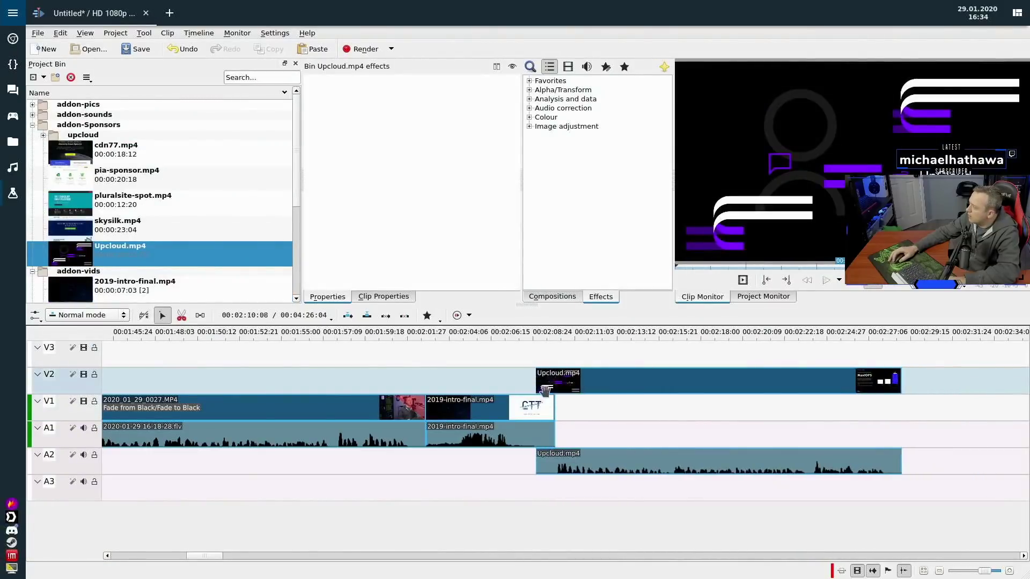
left_click(541, 393)
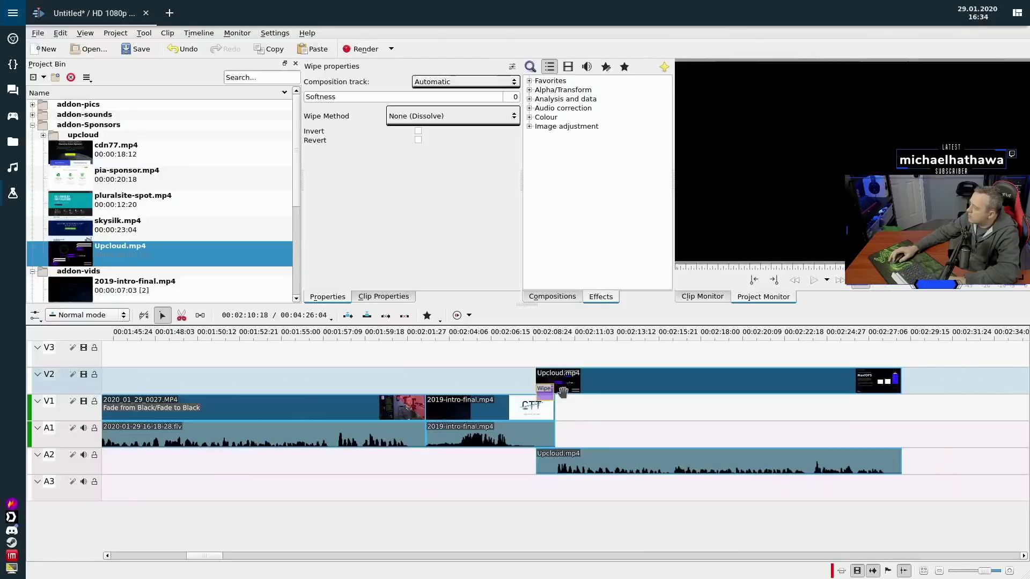
left_click(534, 384)
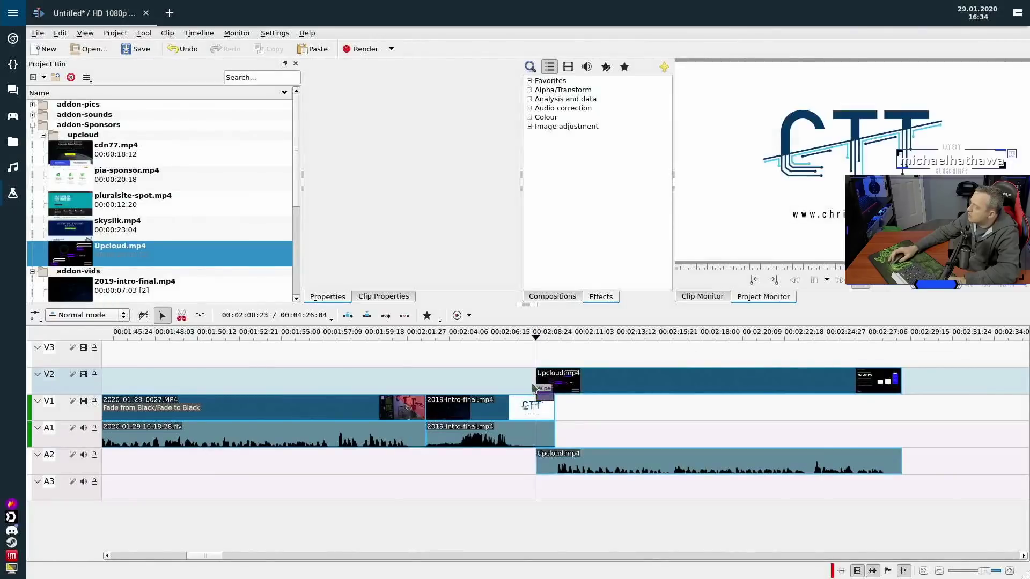
key("space")
key("space")
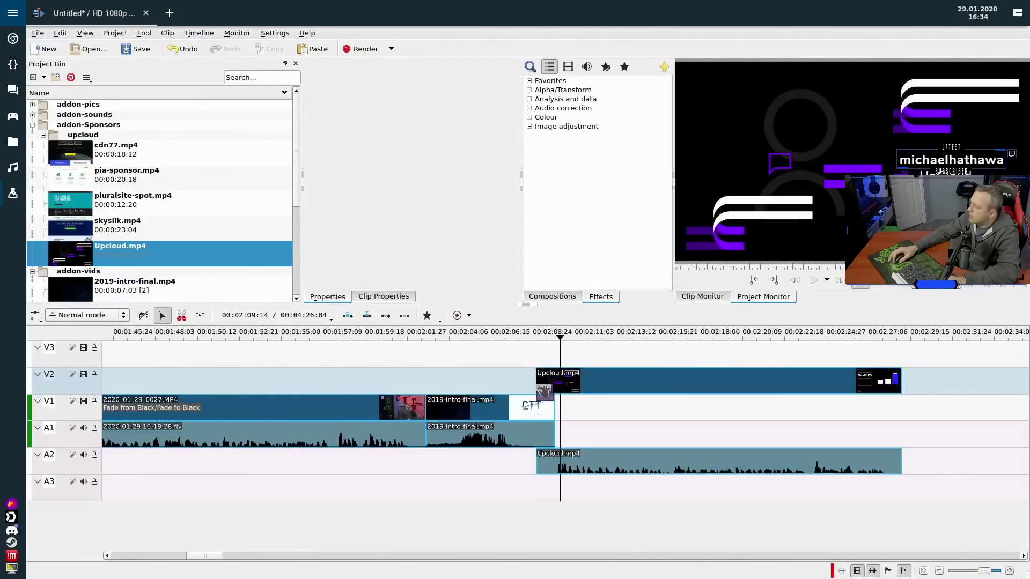
- Change the wipe pattern to linear_x and preview it
left_click(543, 391)
left_click(471, 118)
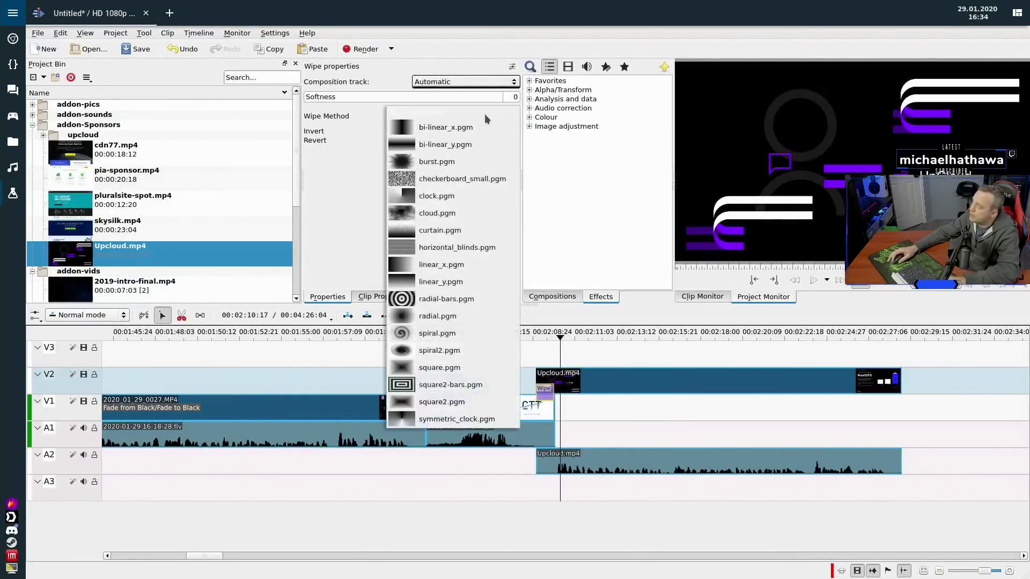
left_click(445, 264)
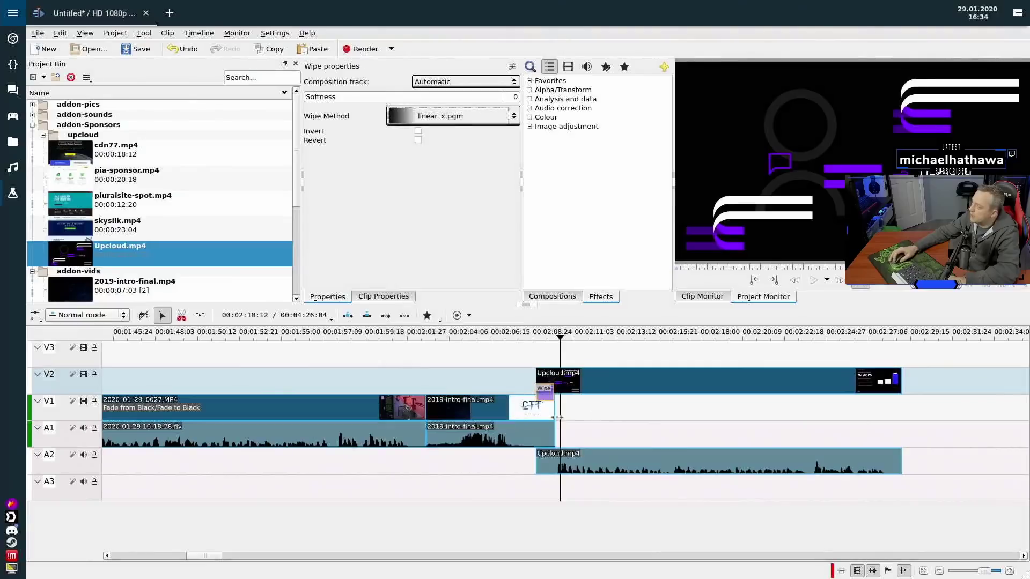
left_click(527, 374)
key("space")
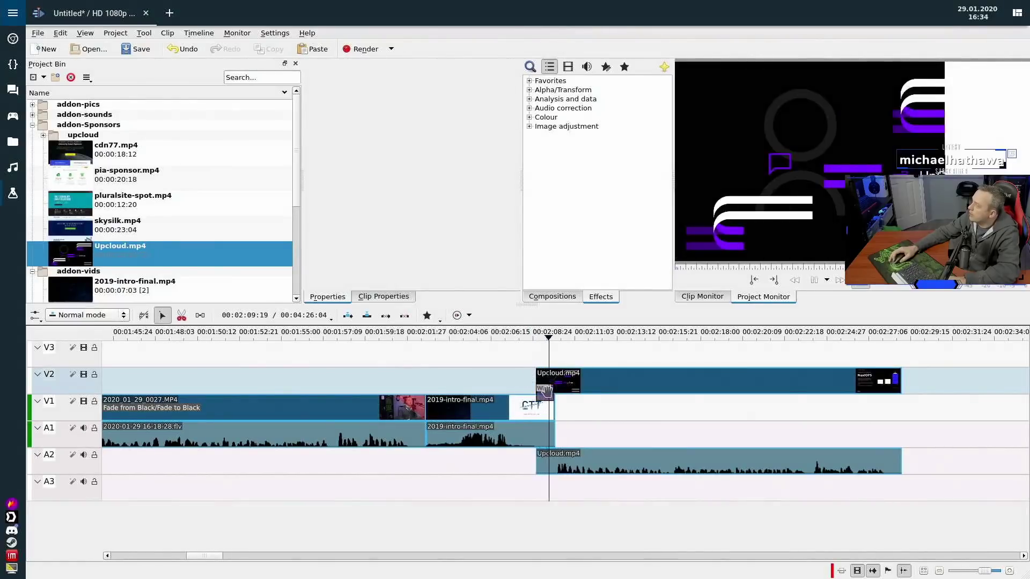
- Set the wipe method back to None (Dissolve) and play the transition
left_click(543, 391)
left_click(495, 118)
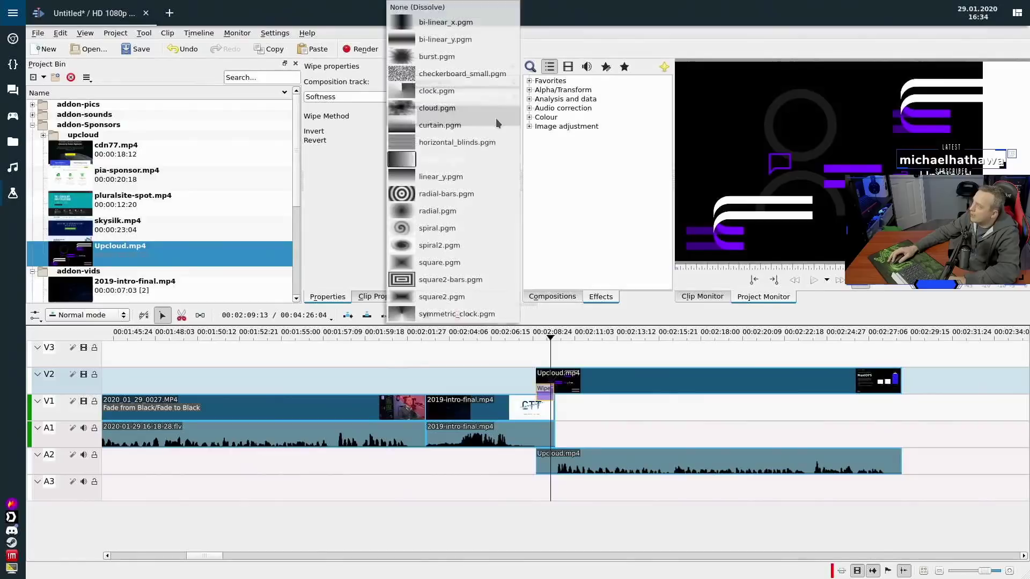
left_click(424, 8)
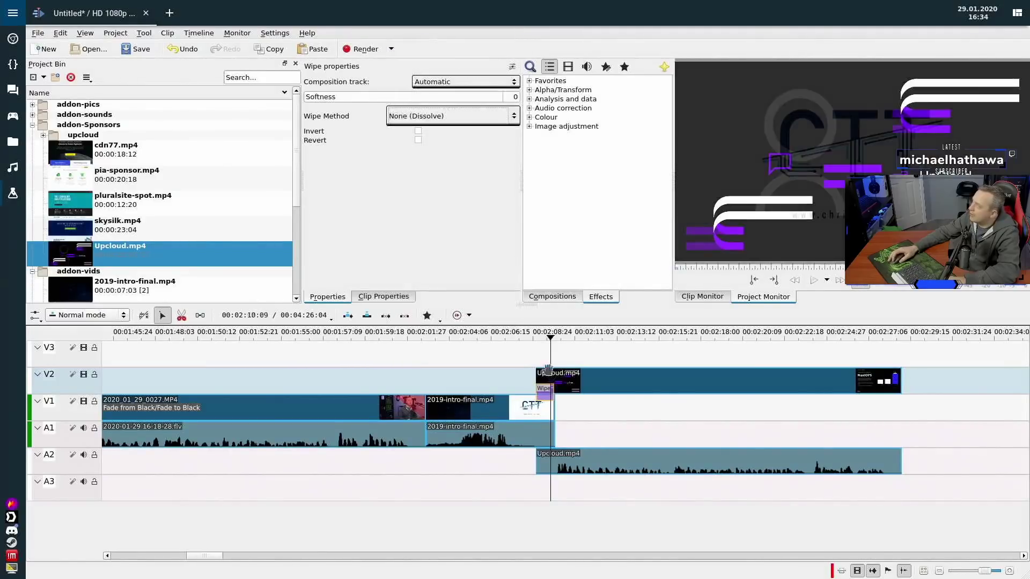
left_click(526, 372)
key("space")
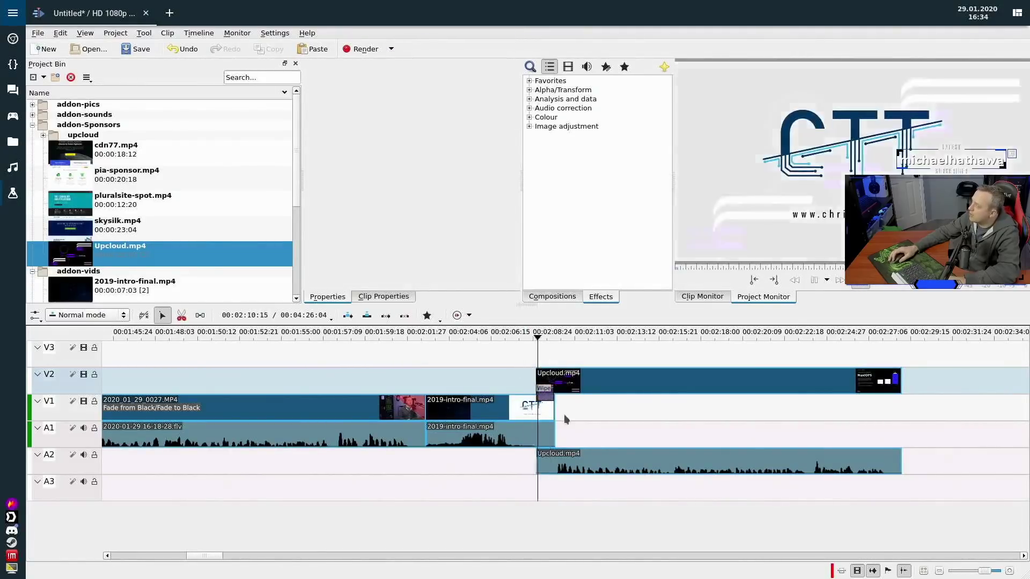
key("space")
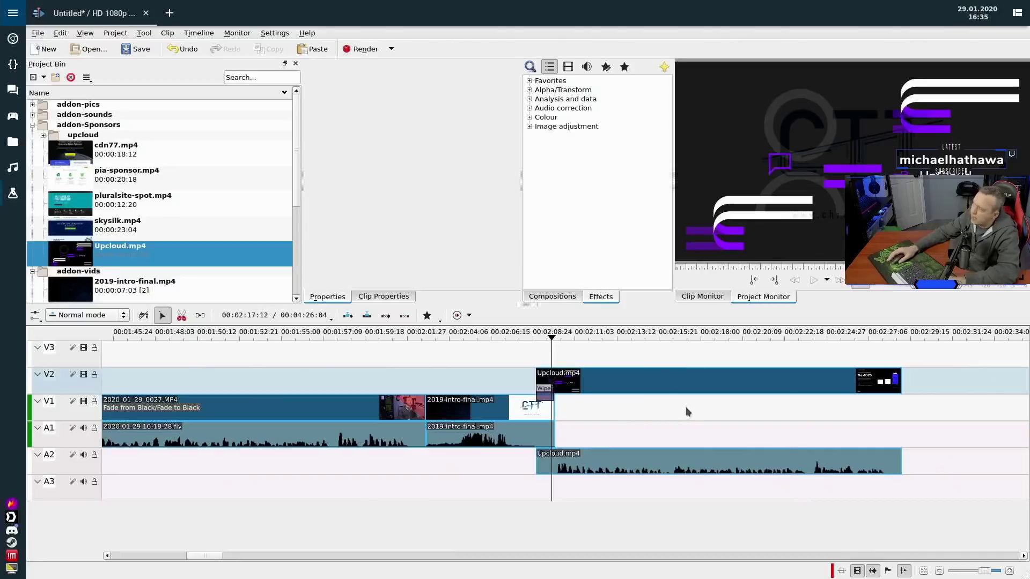
scroll(778, 397, "right", 3)
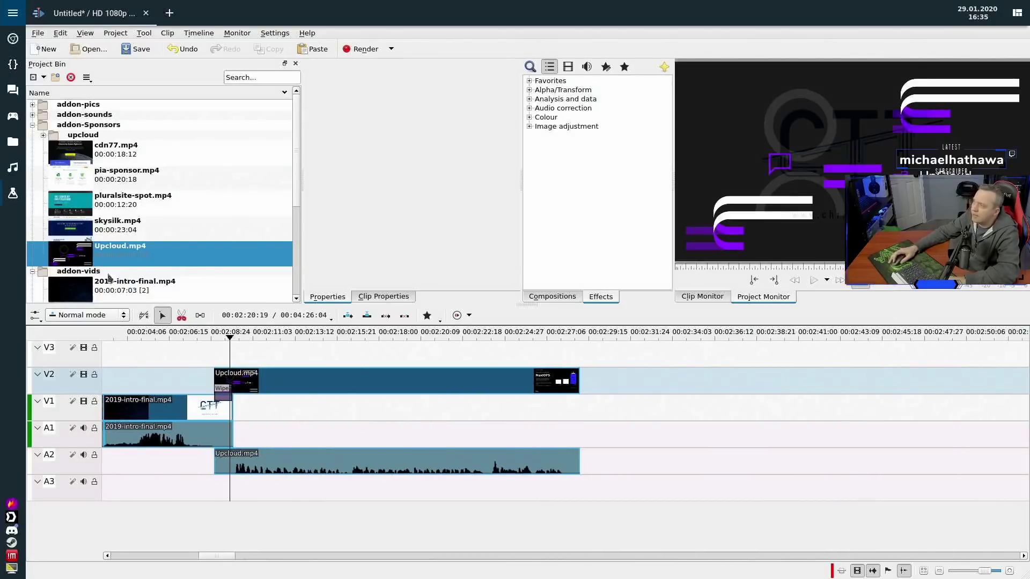
left_click(32, 125)
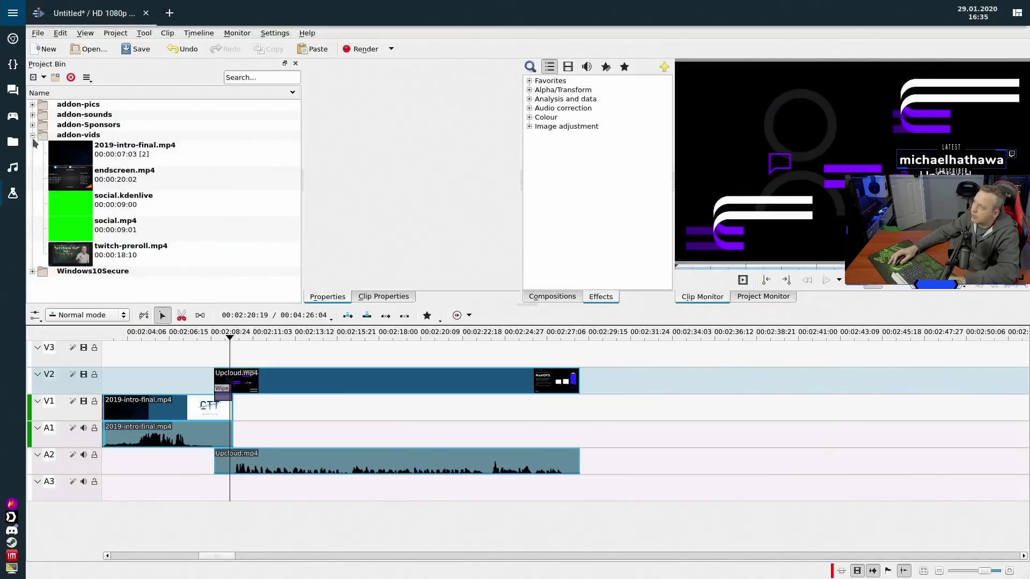
left_click(33, 135)
left_click(33, 145)
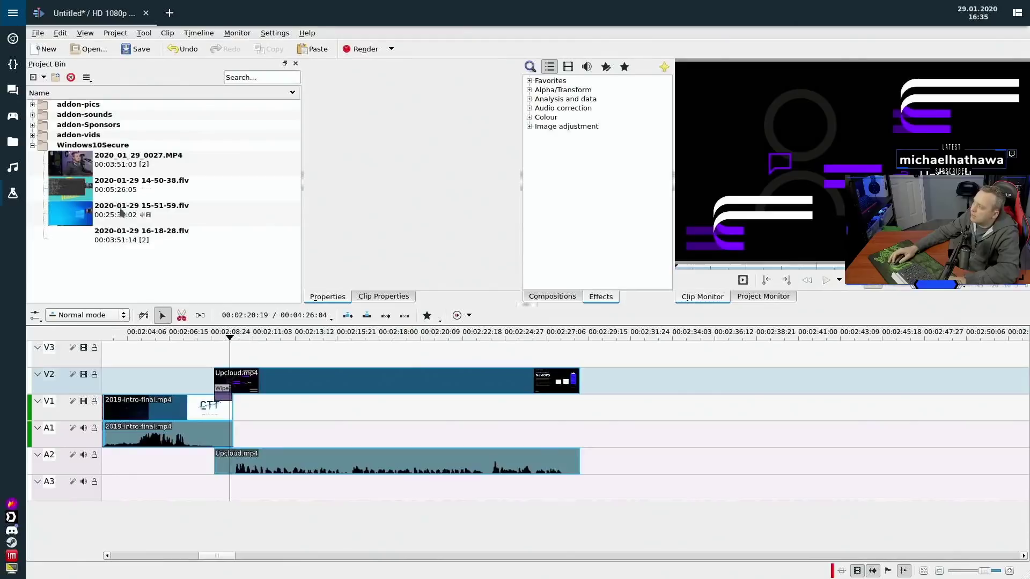
right_click(90, 187)
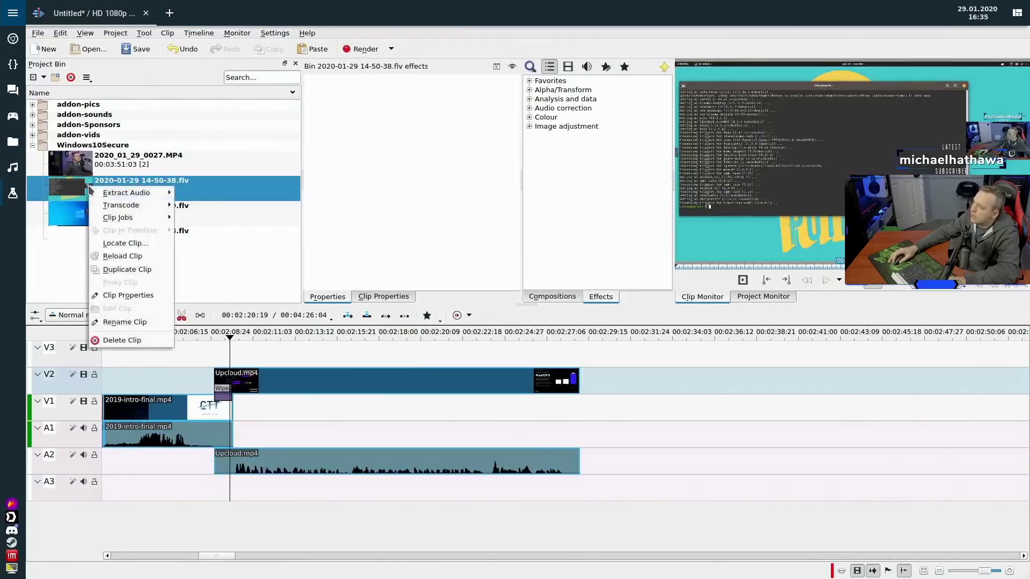
left_click(129, 340)
mouse_move(72, 186)
left_mouse_down()
mouse_move(134, 194)
mouse_move(528, 432)
mouse_move(594, 404)
left_mouse_up()
scroll(598, 401, "down", 1)
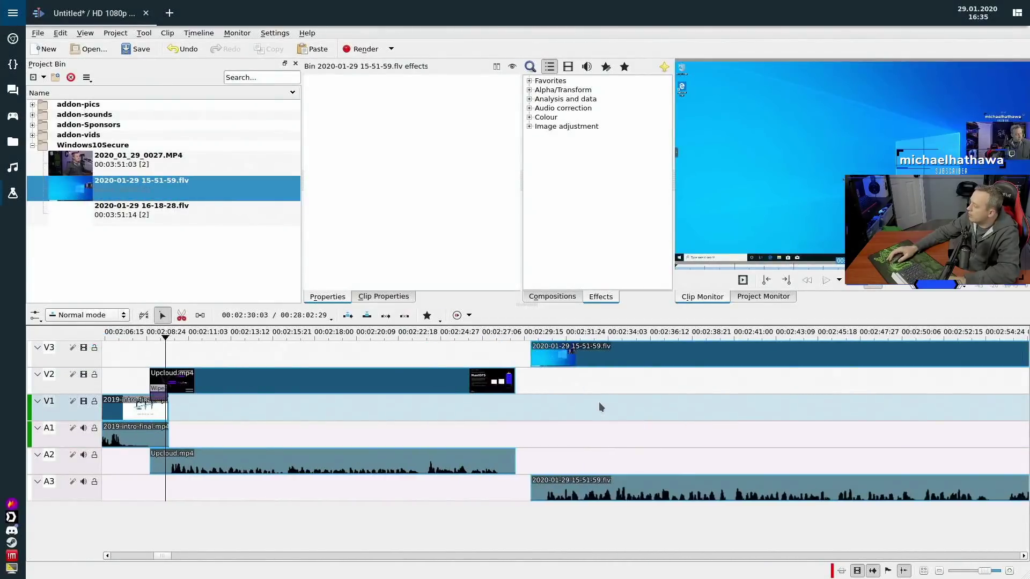
- Slide 15-51-59.flv left over Upcloud.mp4's end, add a wipe at its start, and preview
left_click_drag(562, 350, 532, 352)
left_click(505, 364)
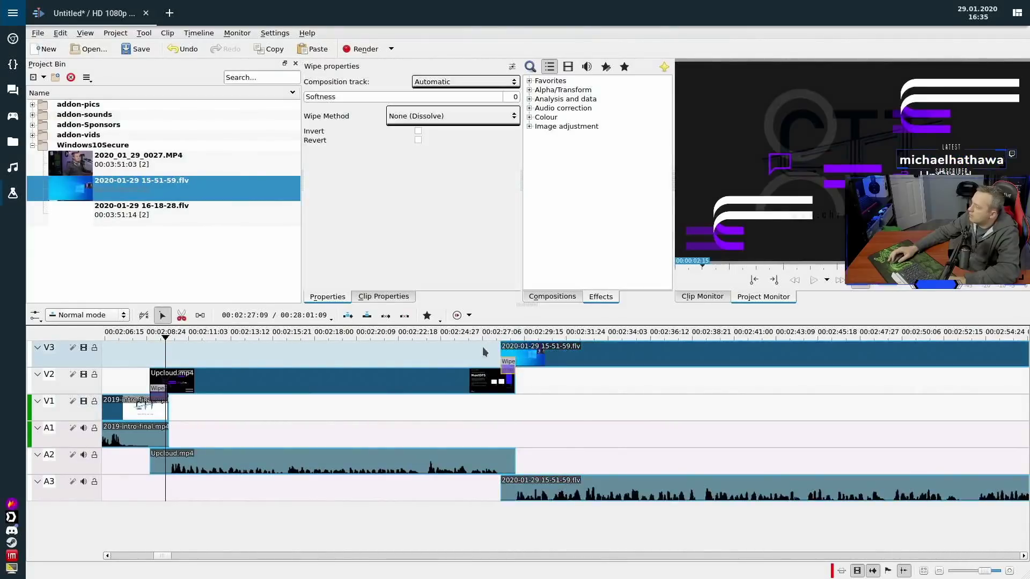
left_click(522, 397)
key("space")
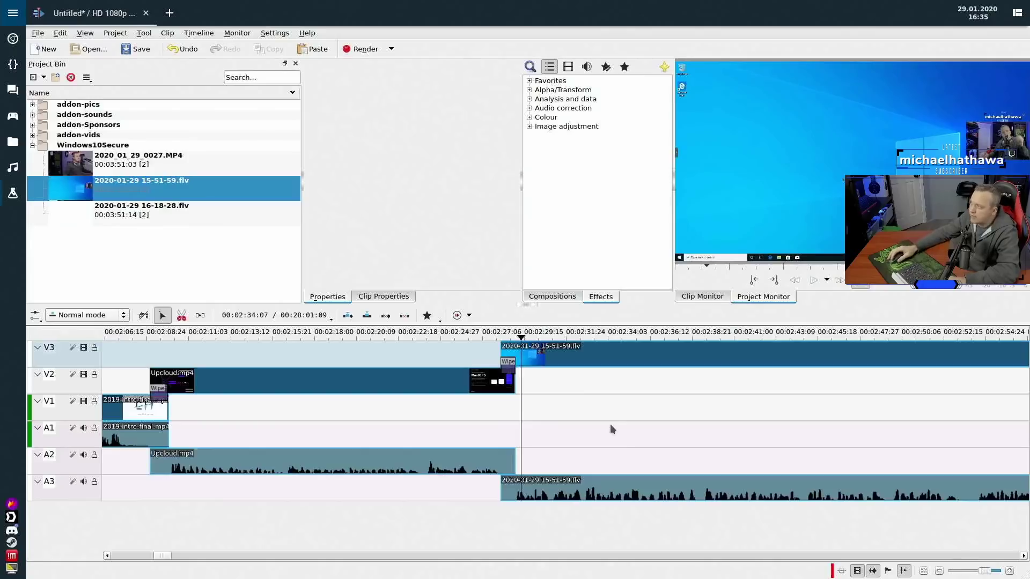
- Move the 15-51-59.flv recording down to V2/A2 and bring up the V1 recording clip's options
scroll(603, 416, "right", 3)
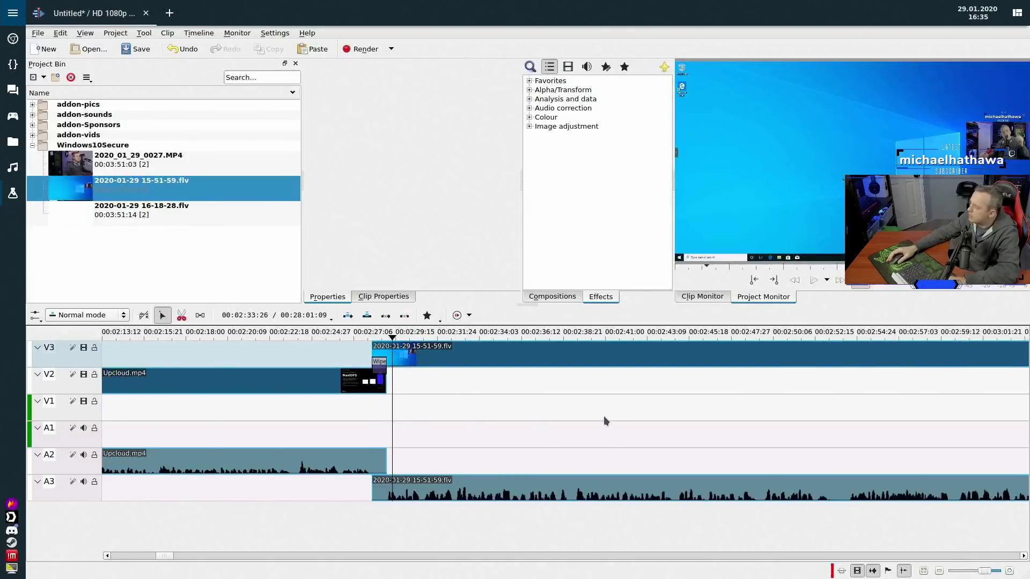
scroll(537, 423, "down", 5)
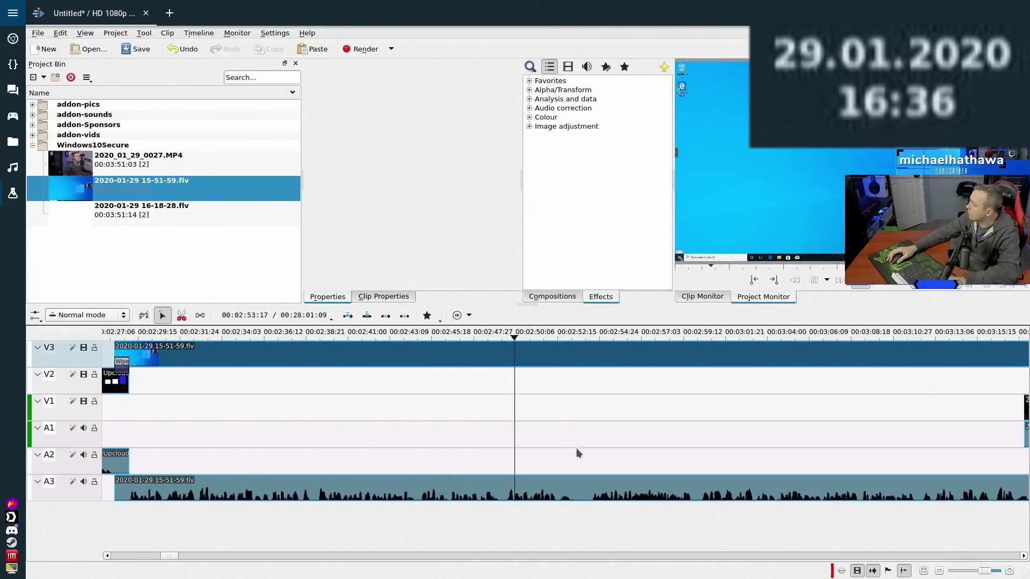
left_click(393, 430)
left_click_drag(259, 354, 259, 399)
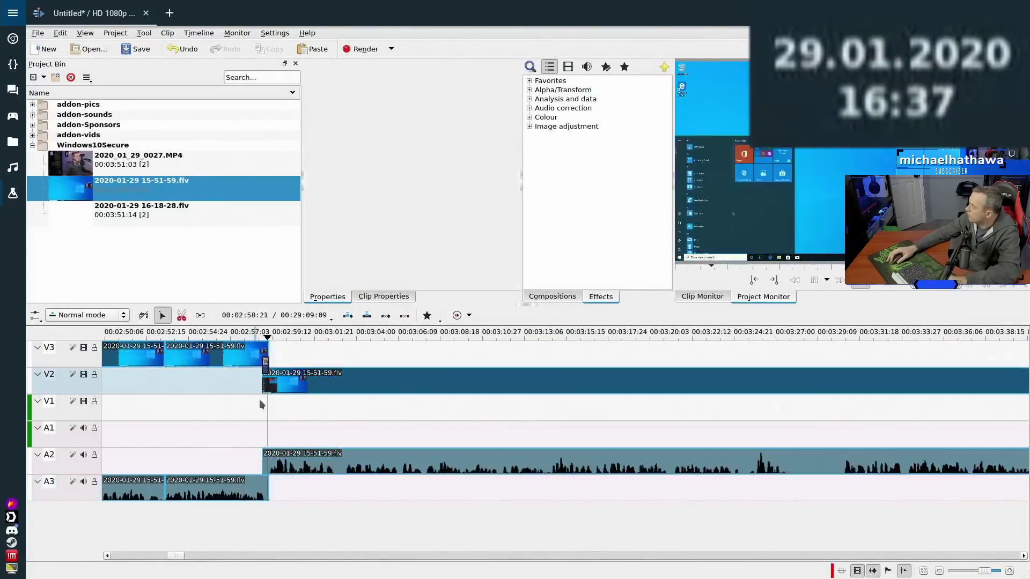
scroll(493, 423, "right", 3)
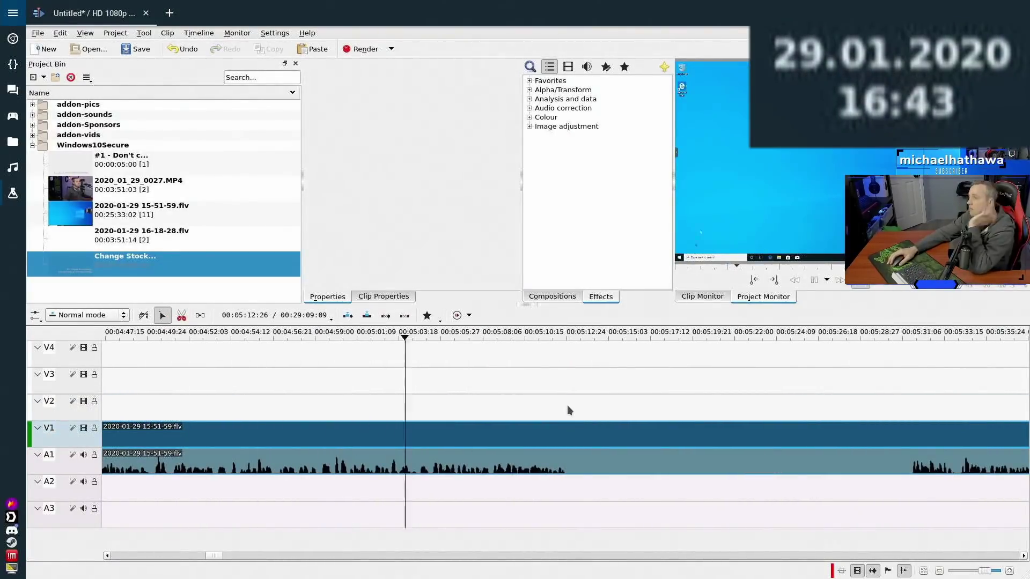
right_click(892, 434)
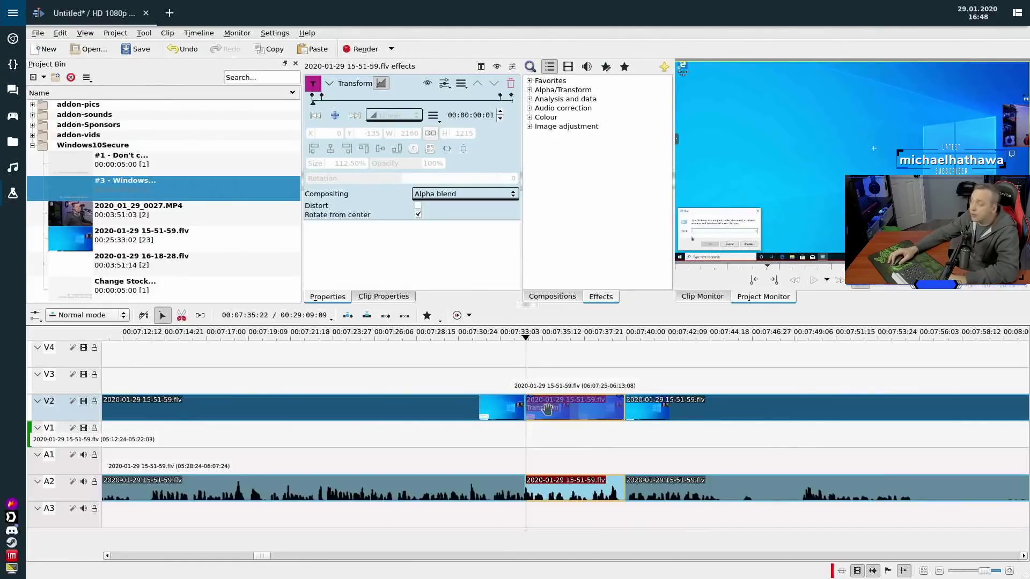
left_click(275, 33)
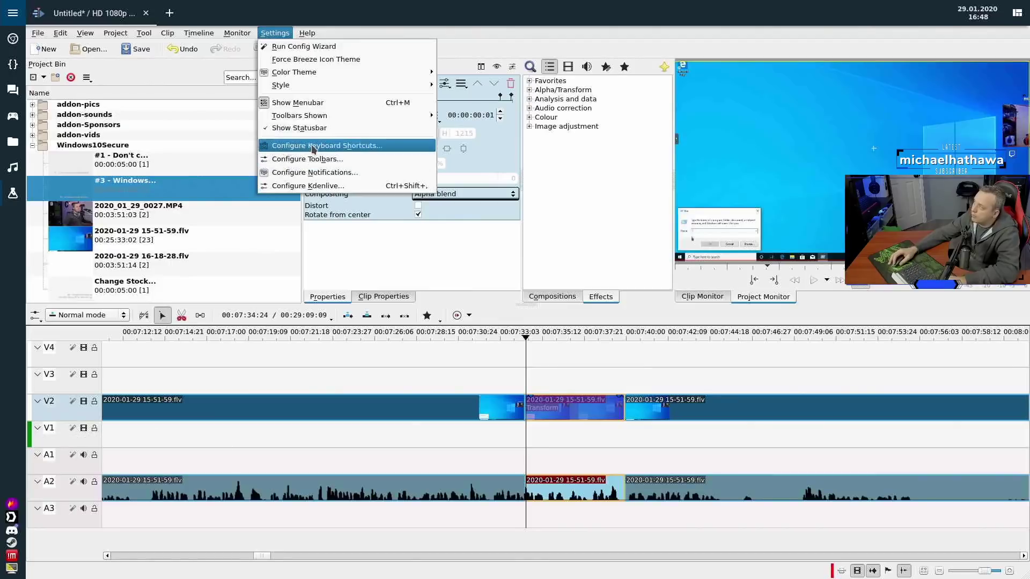
left_click(292, 146)
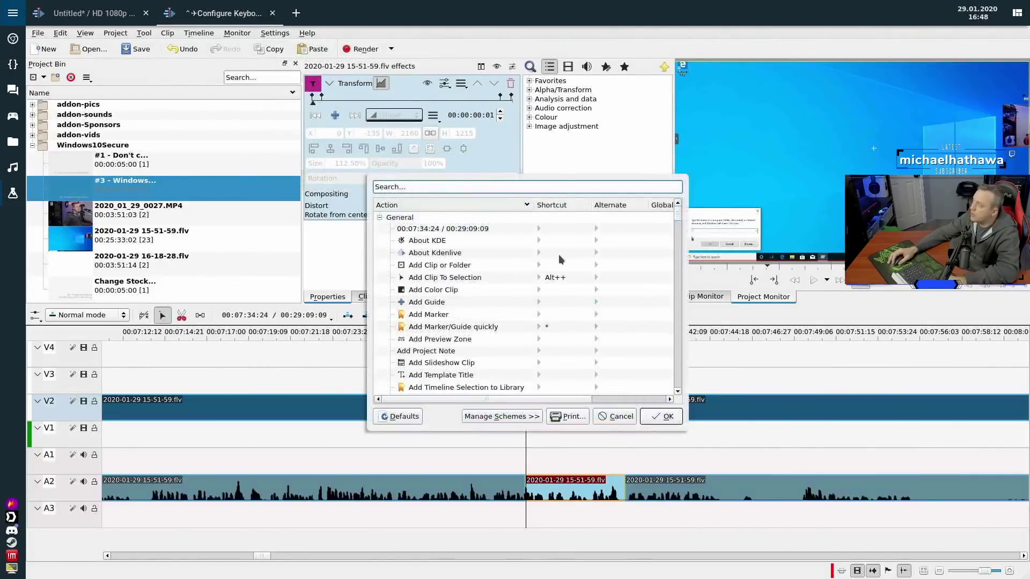
type("tr")
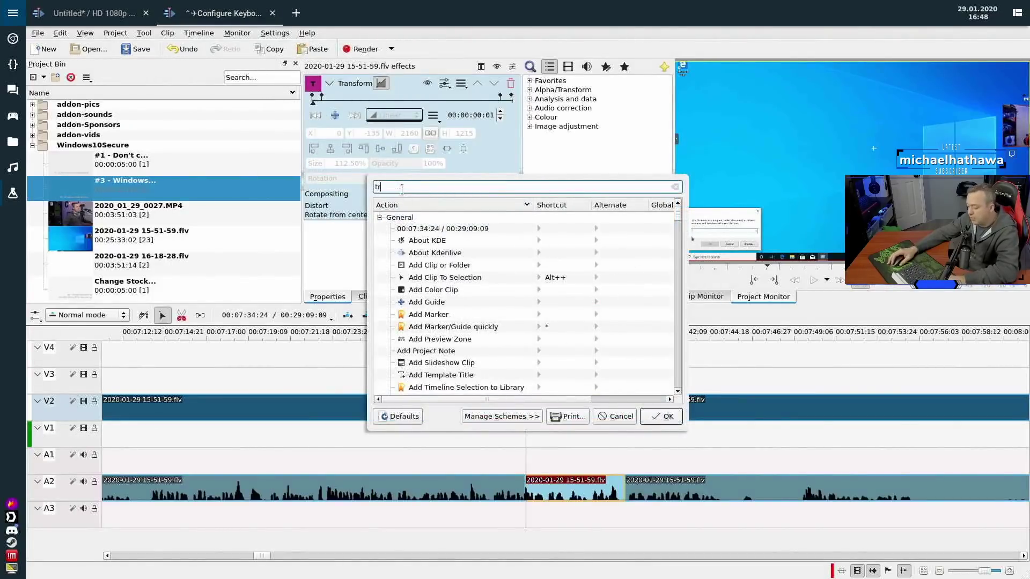
type("ans")
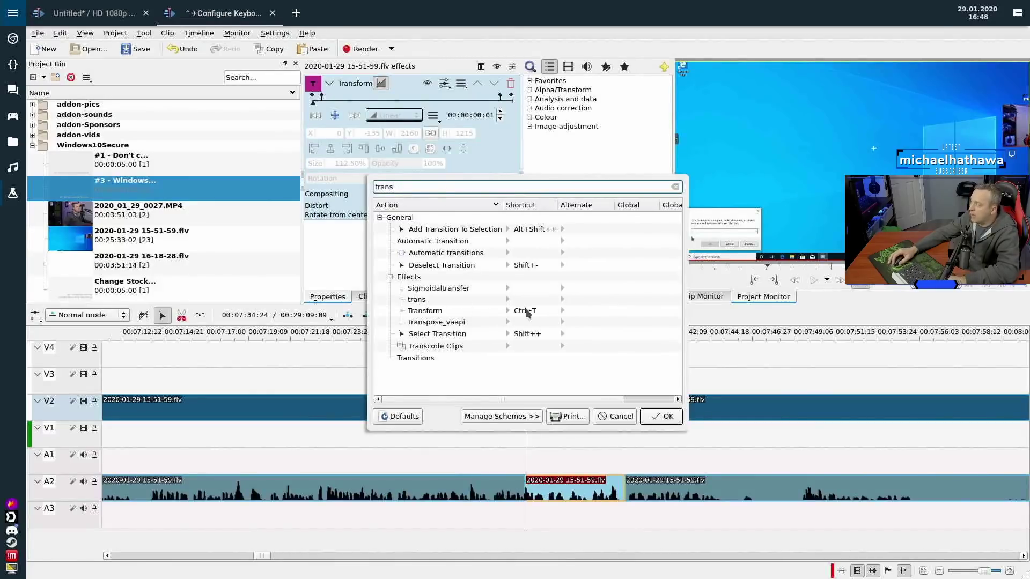
left_click(615, 417)
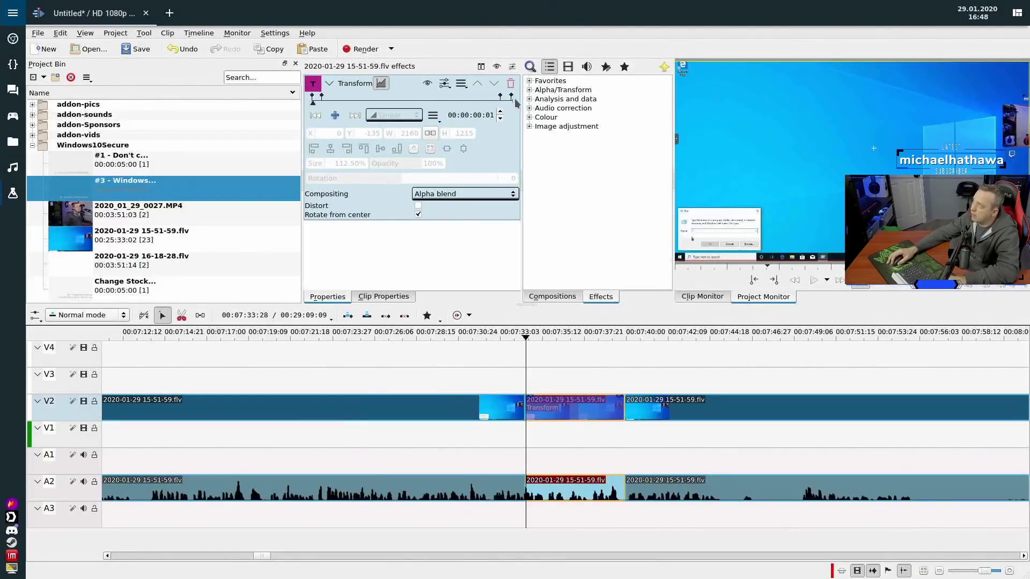
left_click(313, 97)
left_click(321, 98)
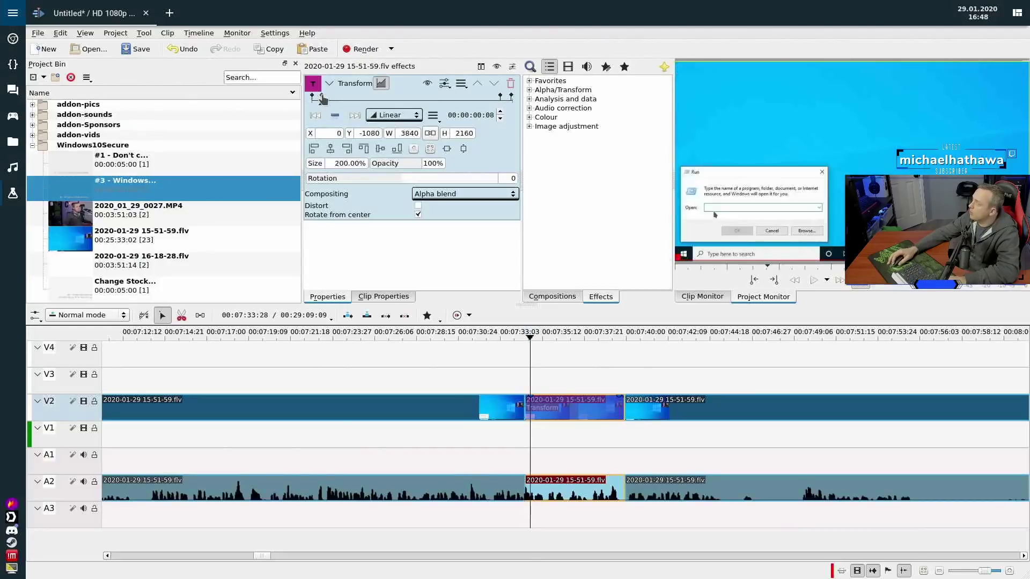
left_click(532, 388)
key("space")
key("space")
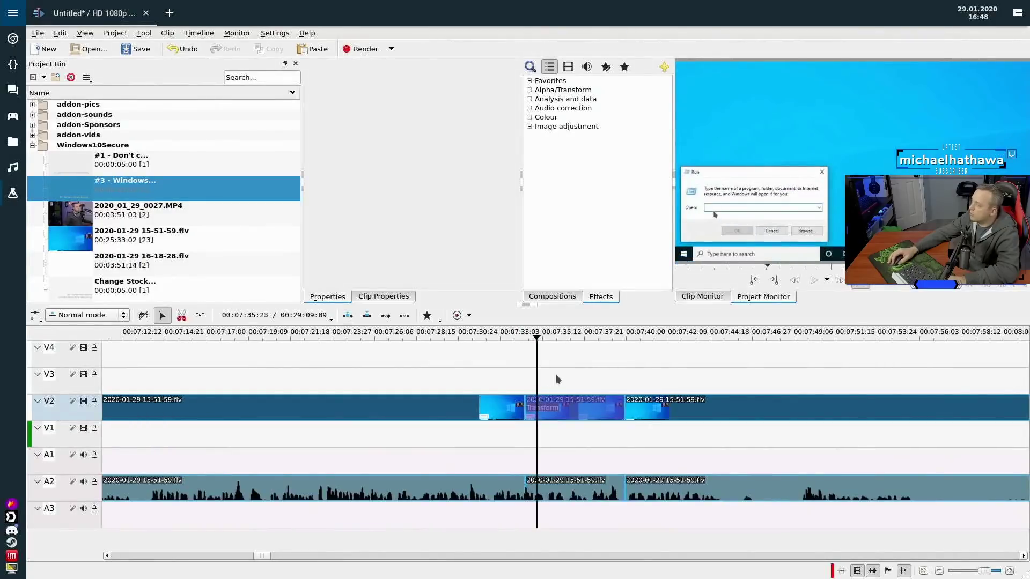
left_click(615, 388)
key("space")
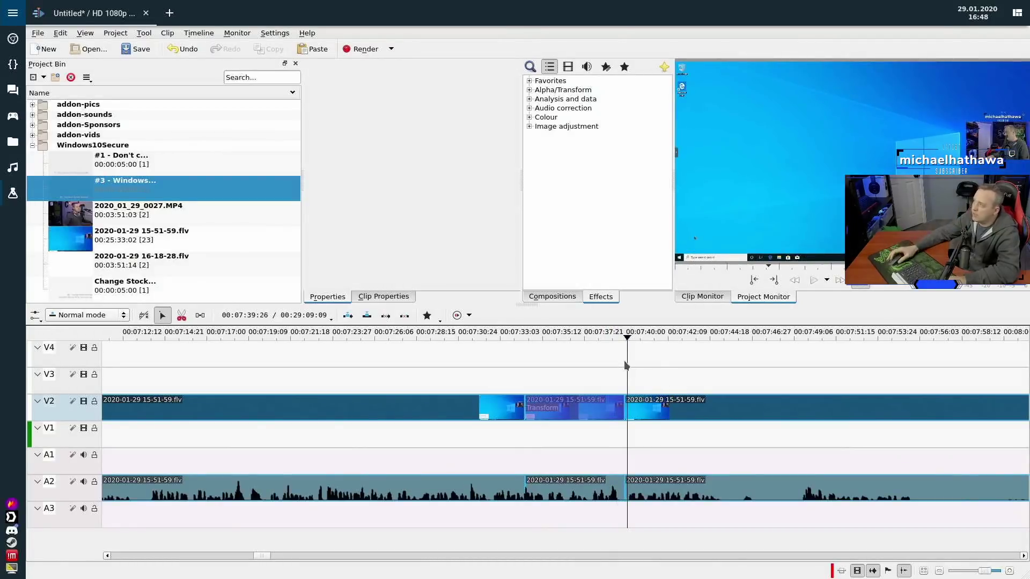
left_click(539, 369)
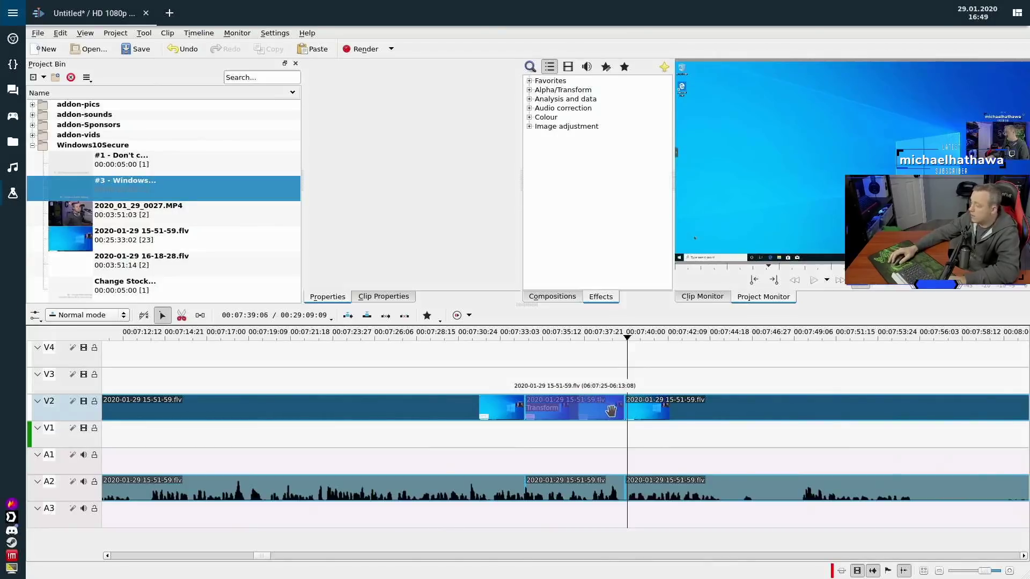
- Review the screen recording and split it at the playhead
left_click_drag(715, 425, 629, 451)
key("space")
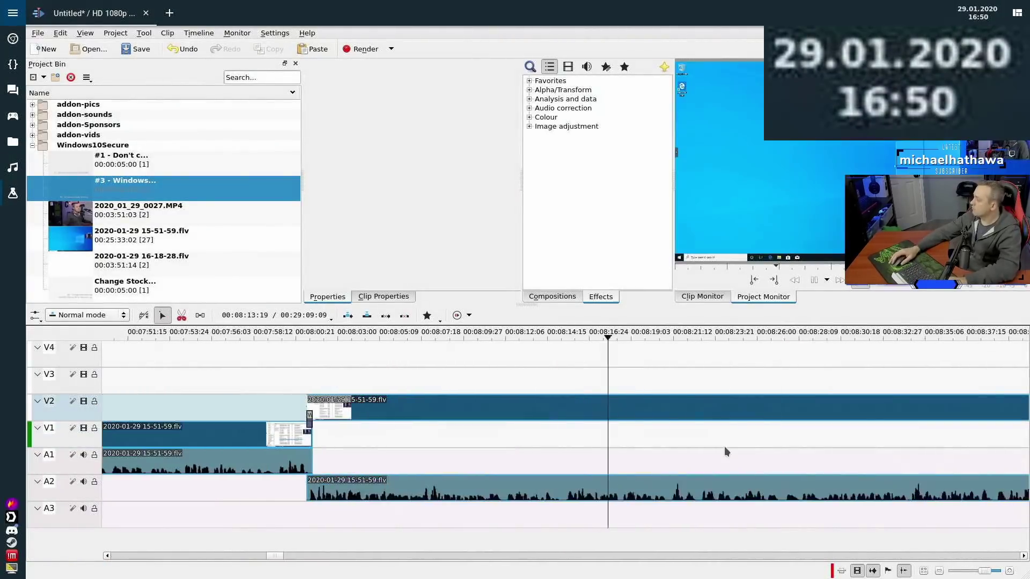
key("shift+r")
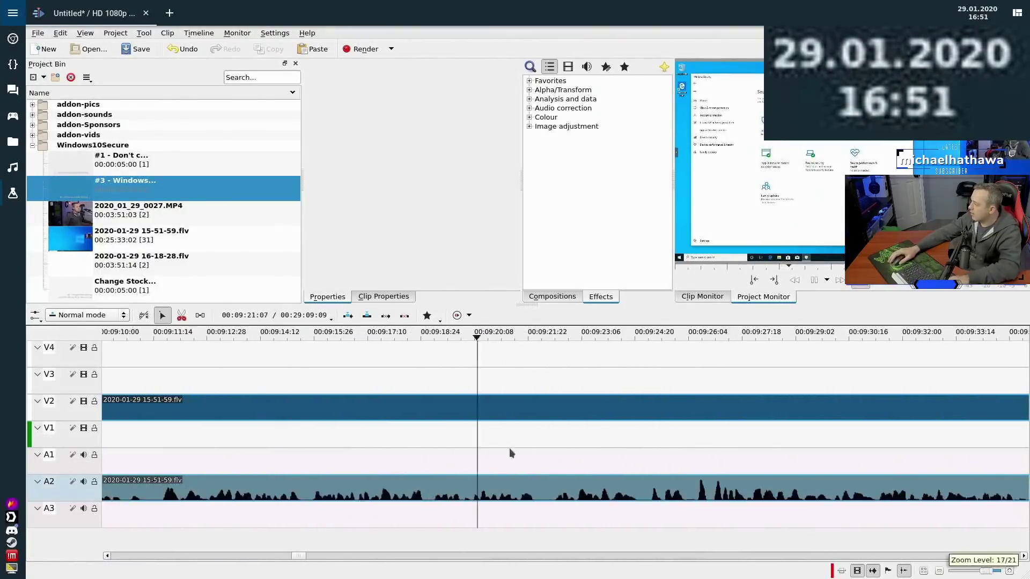
- Razor-cut the recording, move the later piece to V2, and cut again near 11:00
key("x")
left_click(409, 462)
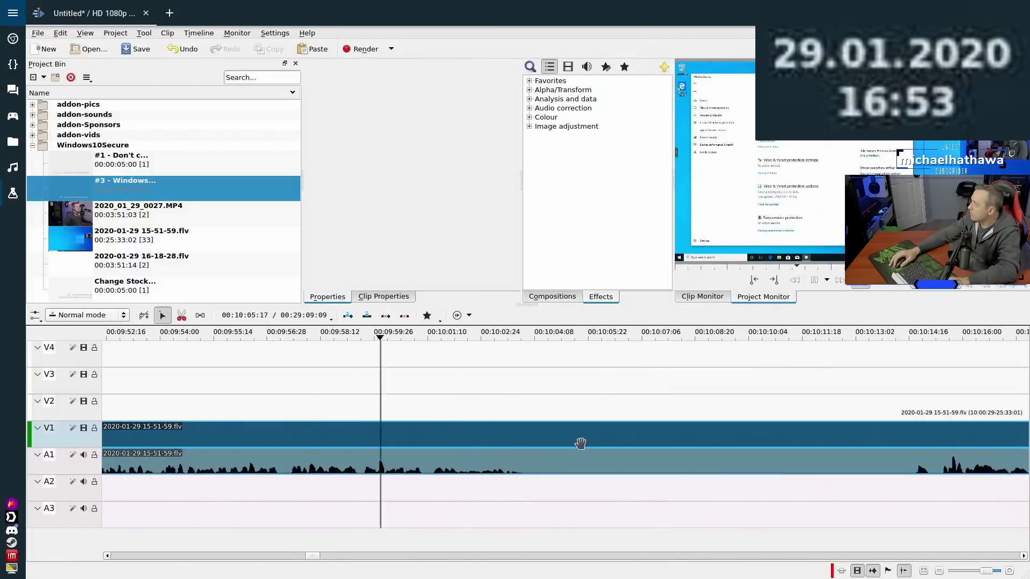
left_click_drag(579, 434, 580, 407)
key("x")
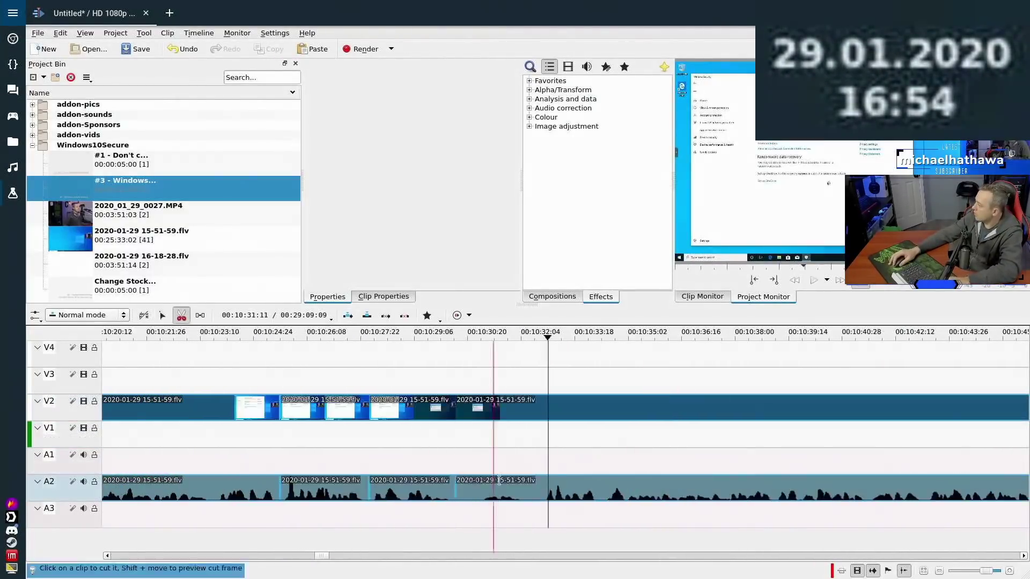
left_click(566, 420)
key("s")
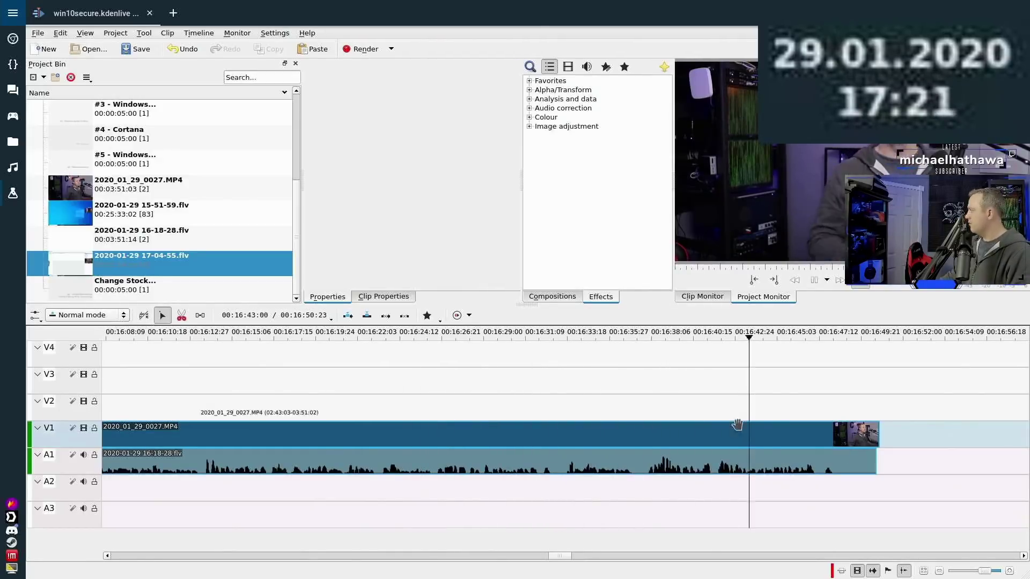
- Trim the final 2020_01_29_0027.MP4 clip to end on Fade to Black, and expand the addon-vids bin folder
left_click_drag(878, 435, 808, 427)
scroll(242, 224, "up", 3)
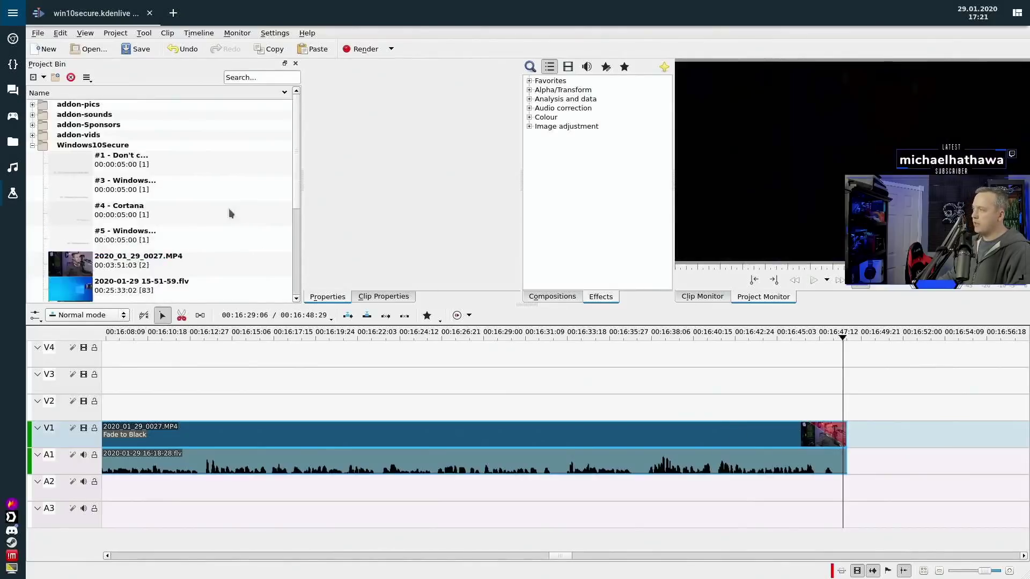
left_click(32, 134)
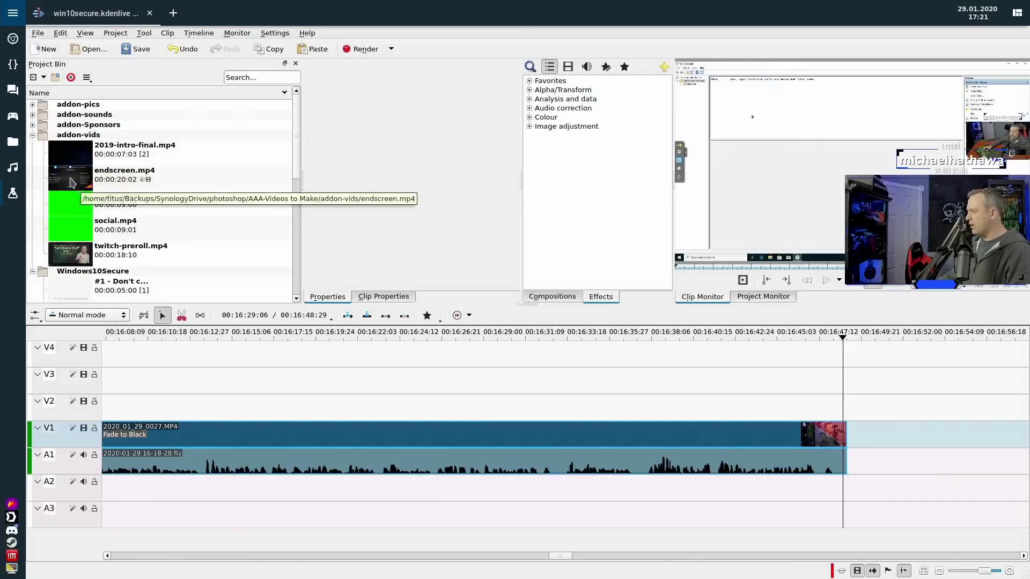
- Place endscreen.mp4 on V2, slightly overlapping the final clip, with a dissolve wipe at its start
left_click_drag(70, 180, 862, 426)
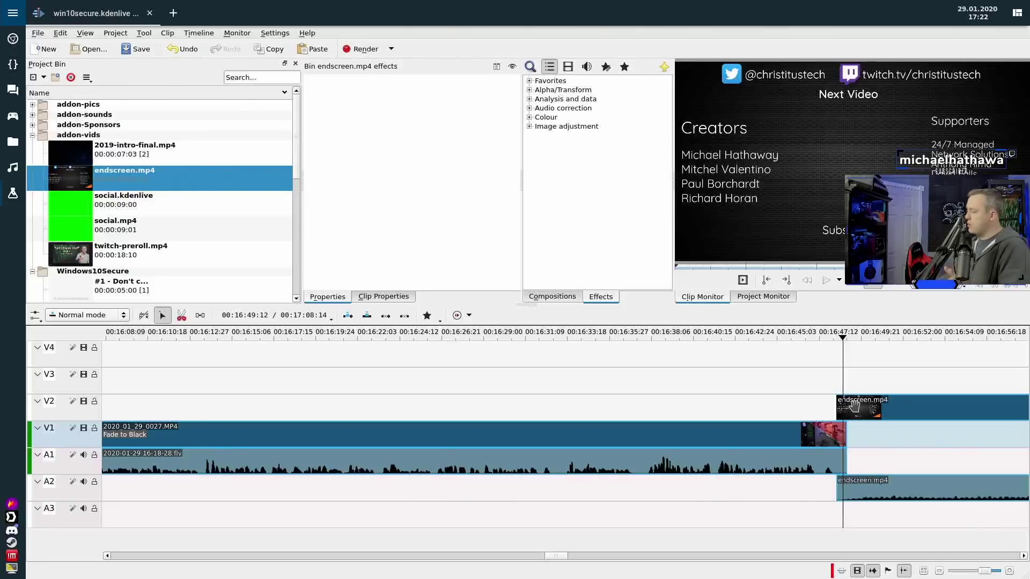
left_click_drag(874, 407, 869, 406)
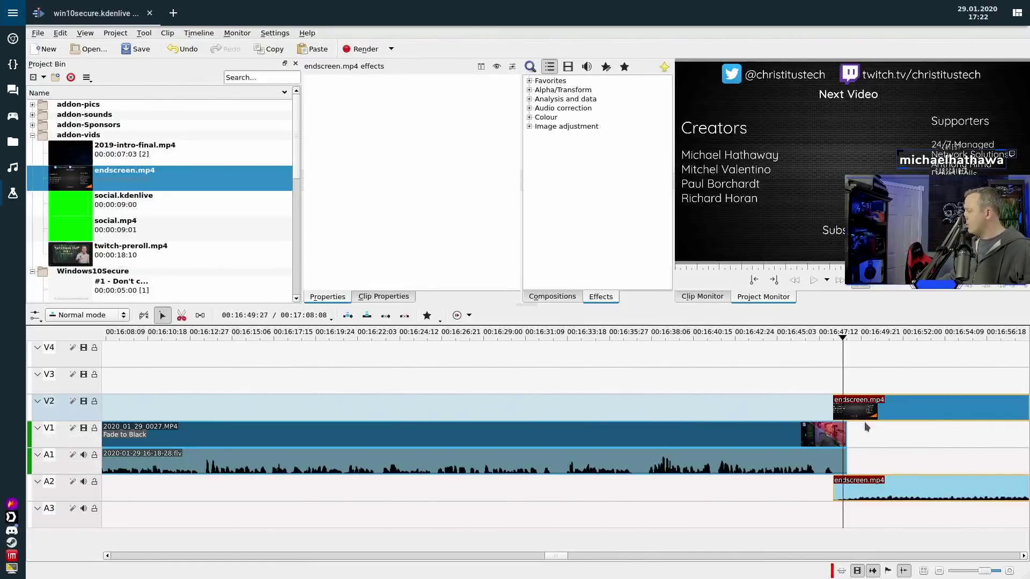
left_click(838, 417)
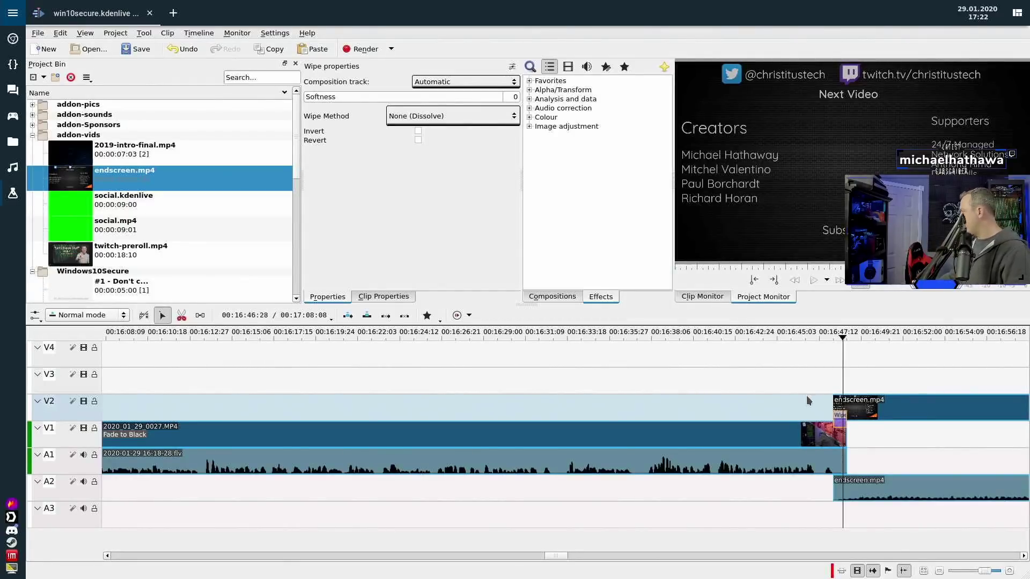
scroll(799, 396, "down", 3)
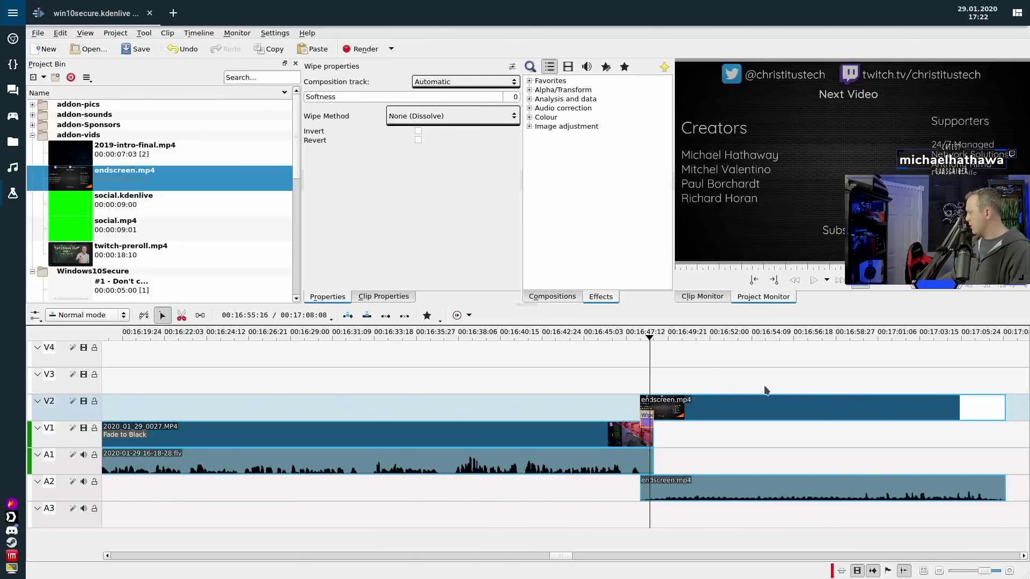
scroll(765, 389, "down", 2)
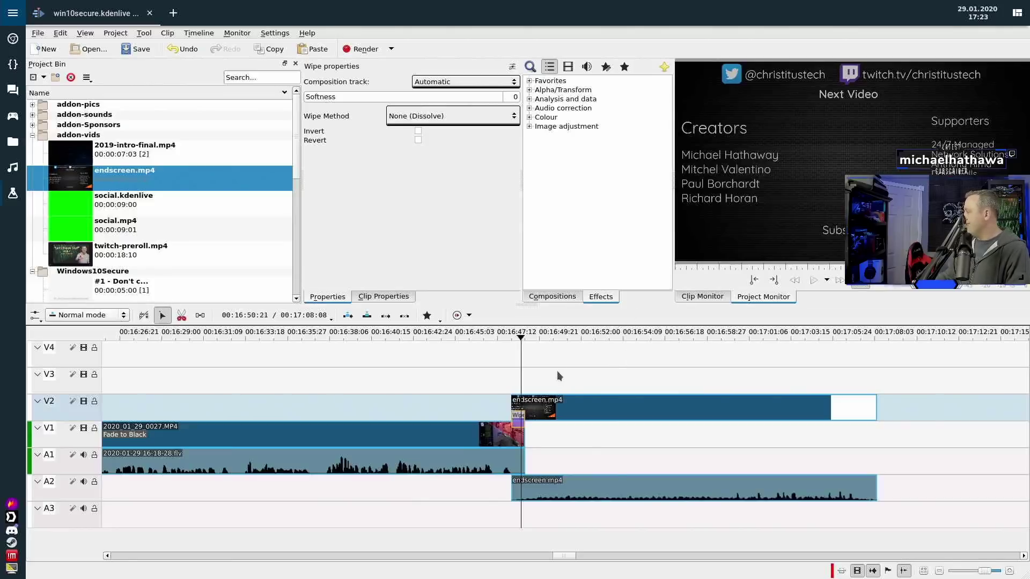
scroll(557, 372, "up", 3)
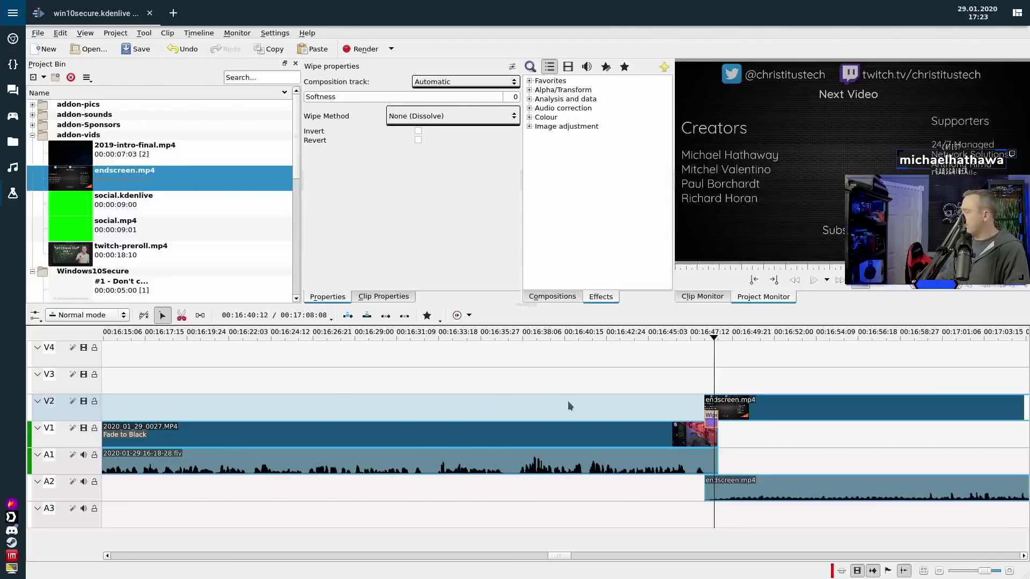
scroll(604, 391, "up", 2)
scroll(604, 394, "up", 2)
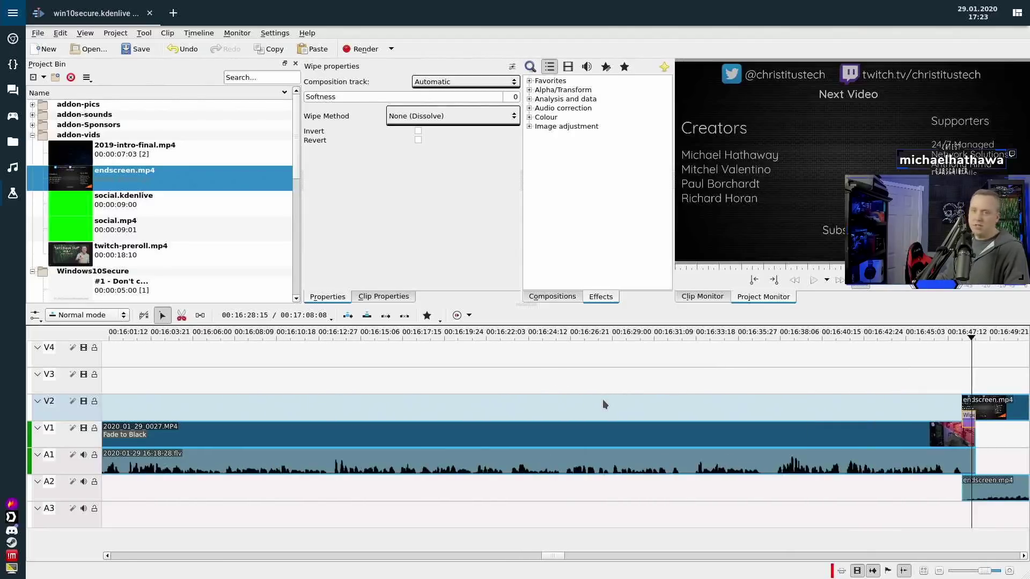
scroll(602, 399, "down", 2)
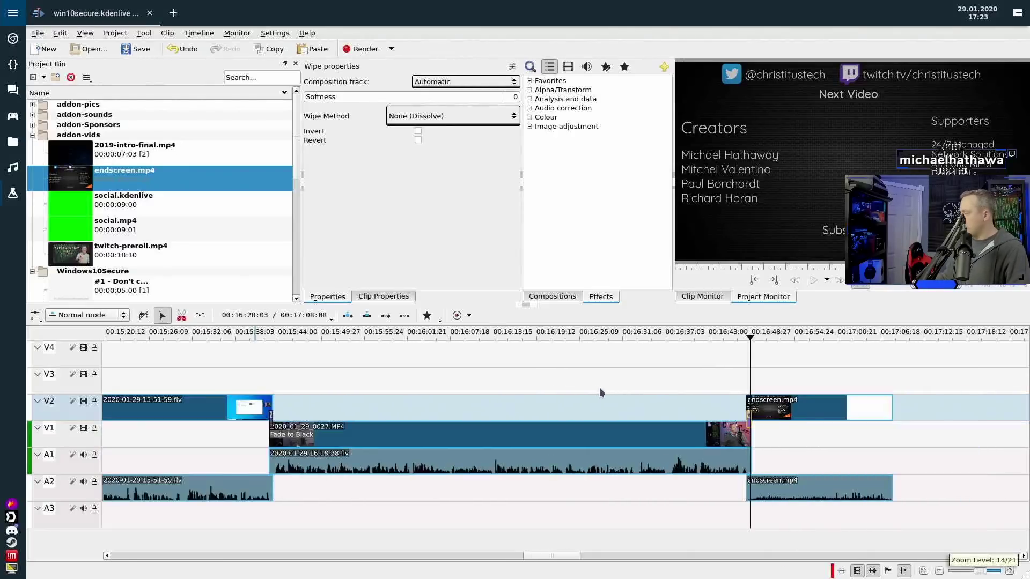
scroll(590, 390, "up", 8)
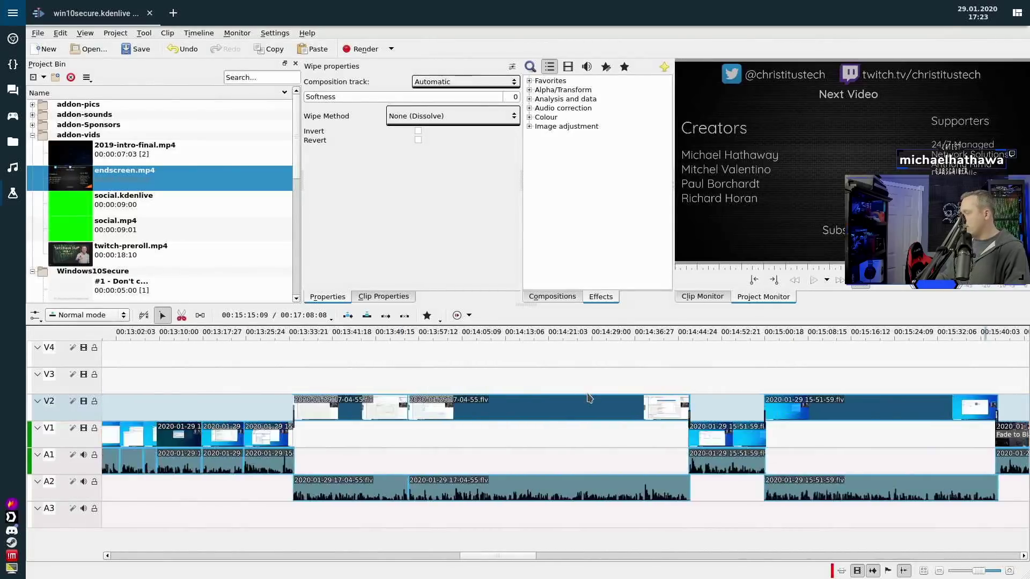
scroll(588, 397, "up", 2)
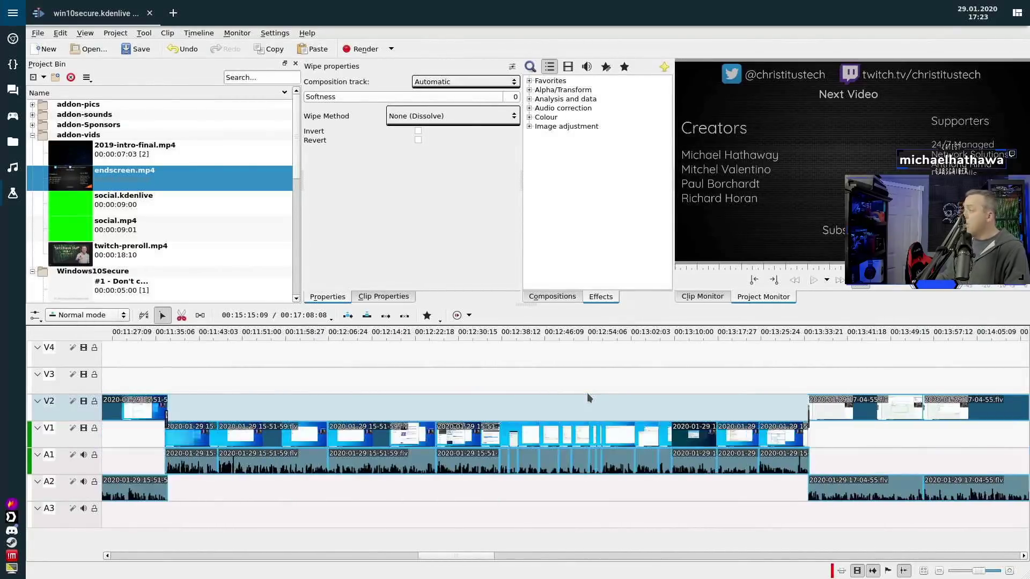
scroll(587, 396, "up", 3)
scroll(587, 392, "up", 3)
scroll(339, 360, "up", 3)
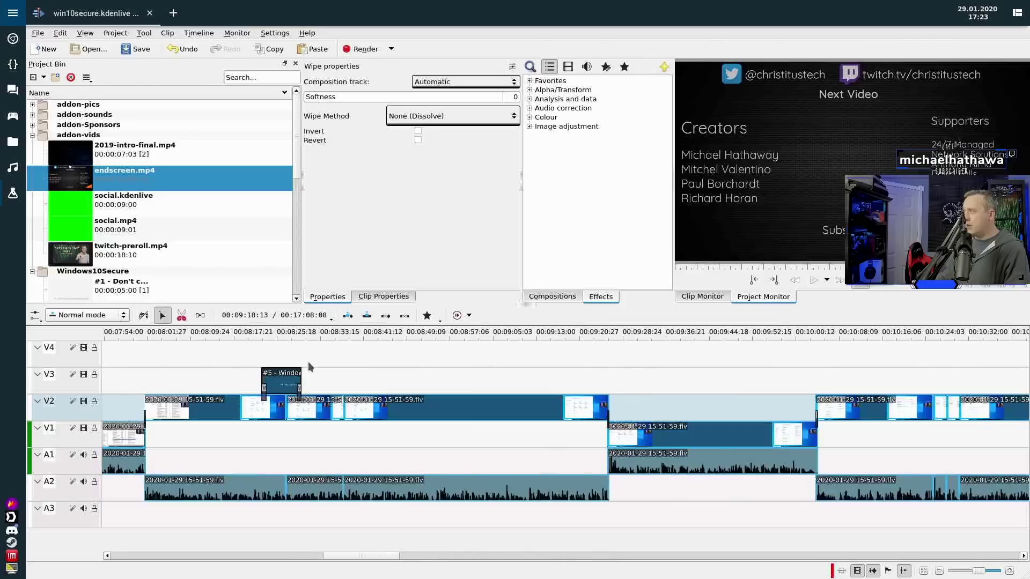
scroll(308, 367, "up", 6)
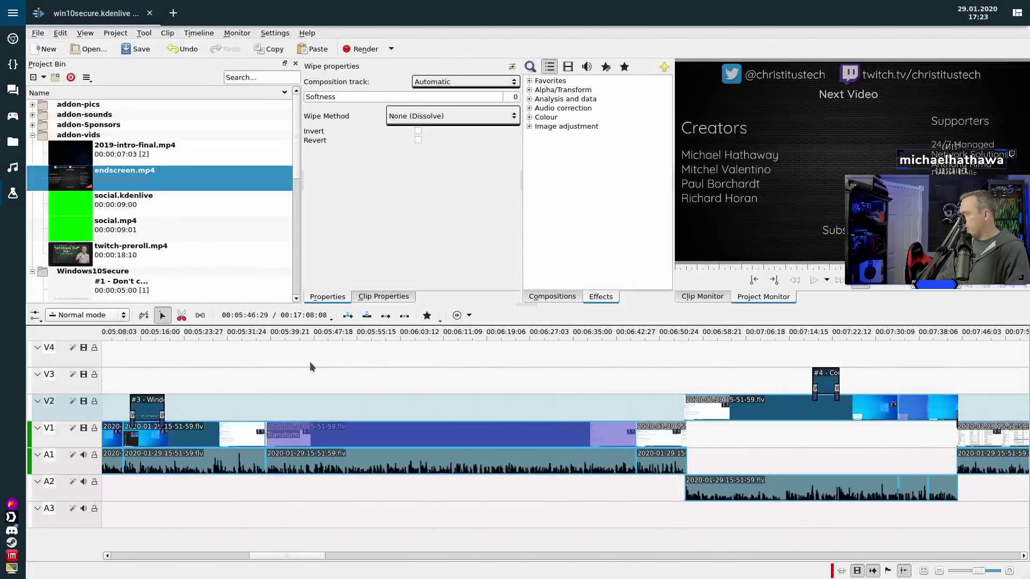
scroll(319, 364, "up", 5)
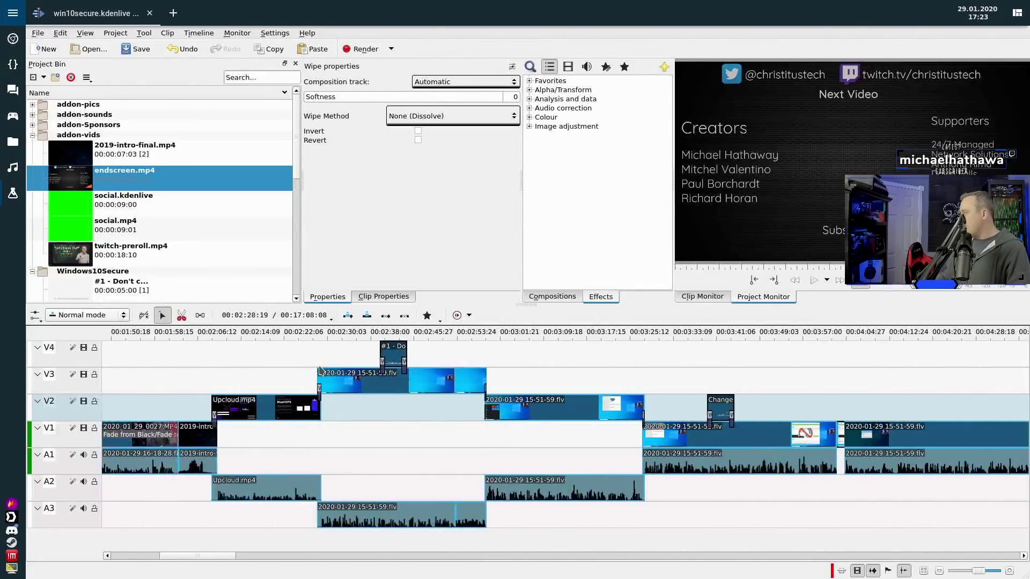
scroll(318, 368, "up", 1)
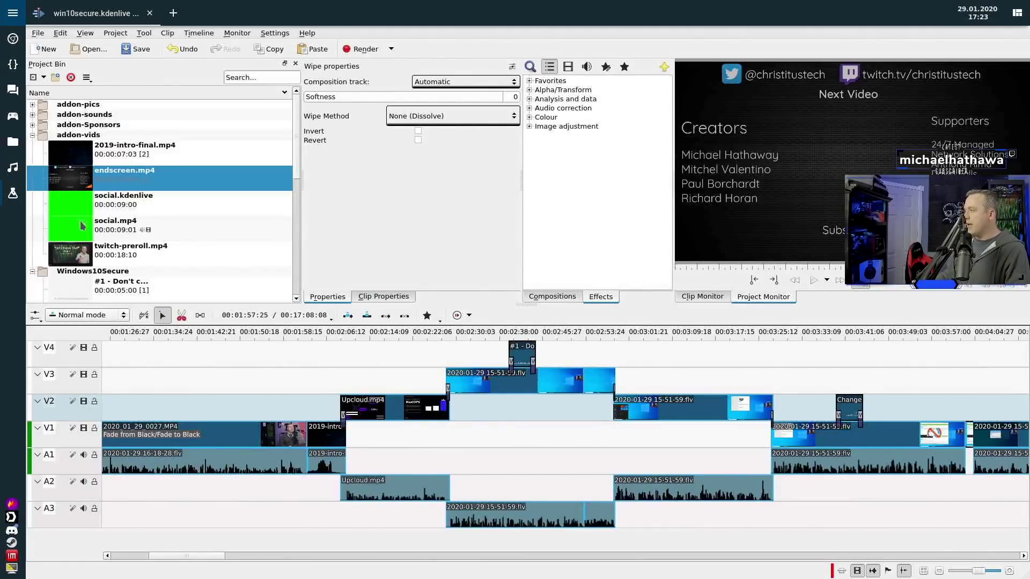
- Add social.mp4 on a new track above the recording and apply Chroma-Key to it
left_click_drag(247, 222, 557, 352)
key("Return")
scroll(483, 354, "up", 3)
left_click(427, 315)
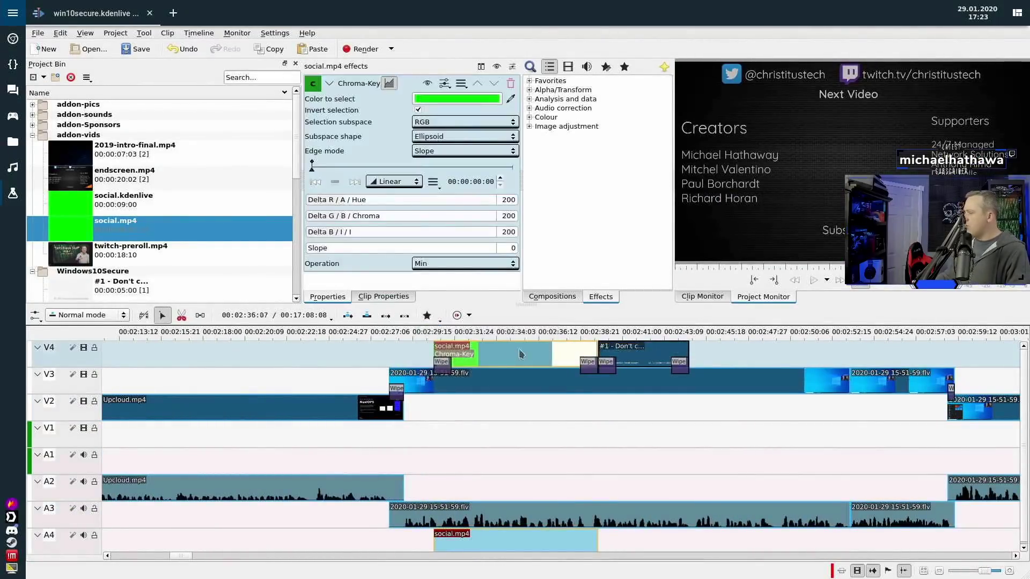
- Select the social.mp4 overlay and replay its start to inspect the keyed result
left_click(424, 355)
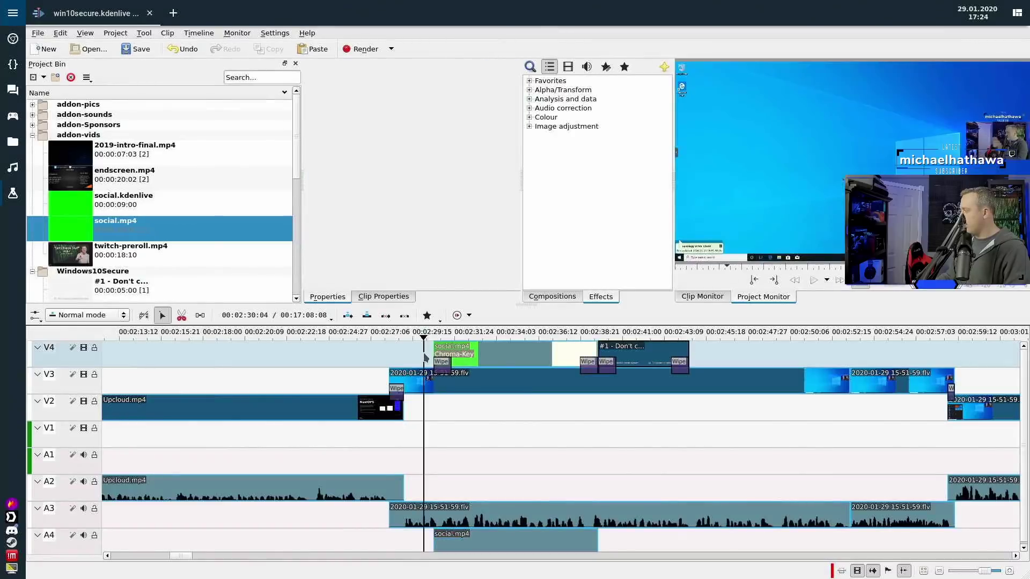
left_click(475, 354)
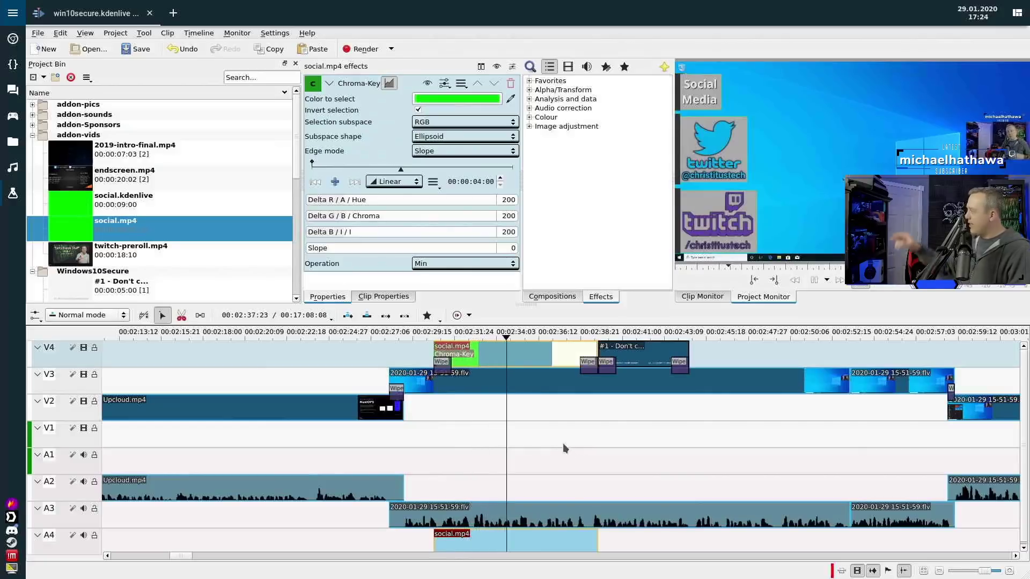
key("space")
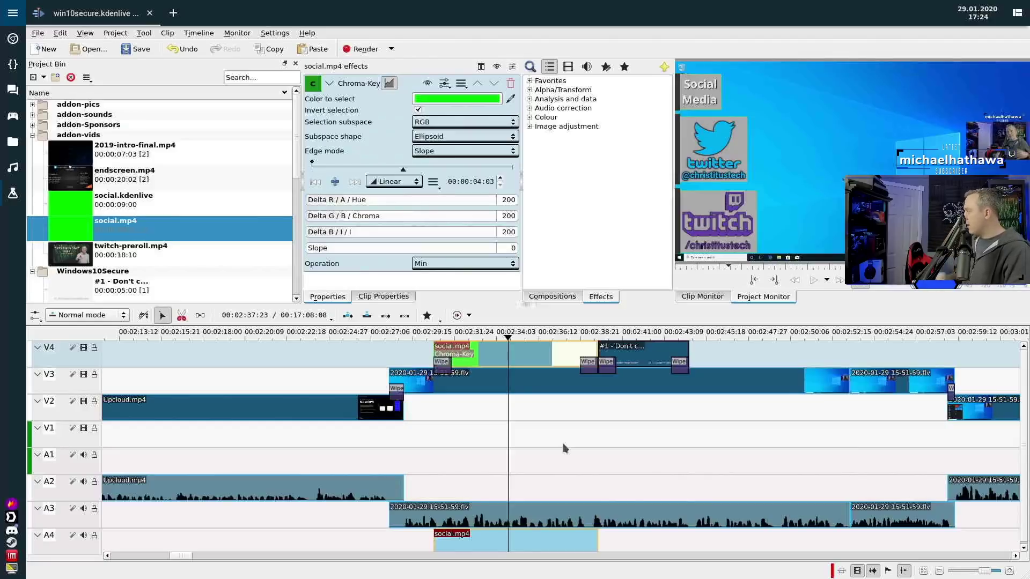
key("shift+Left")
key("shift+Left")
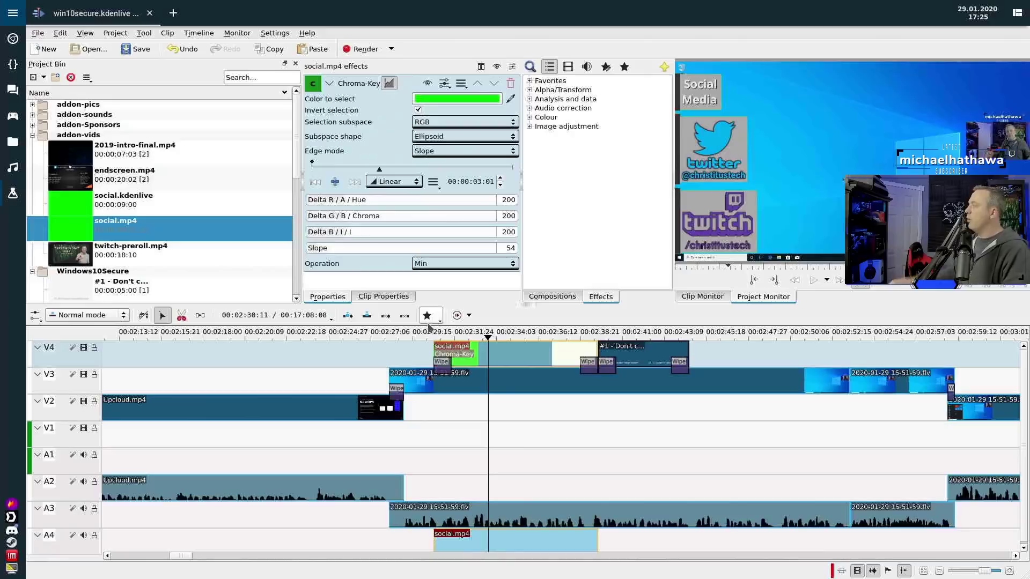
left_click(429, 355)
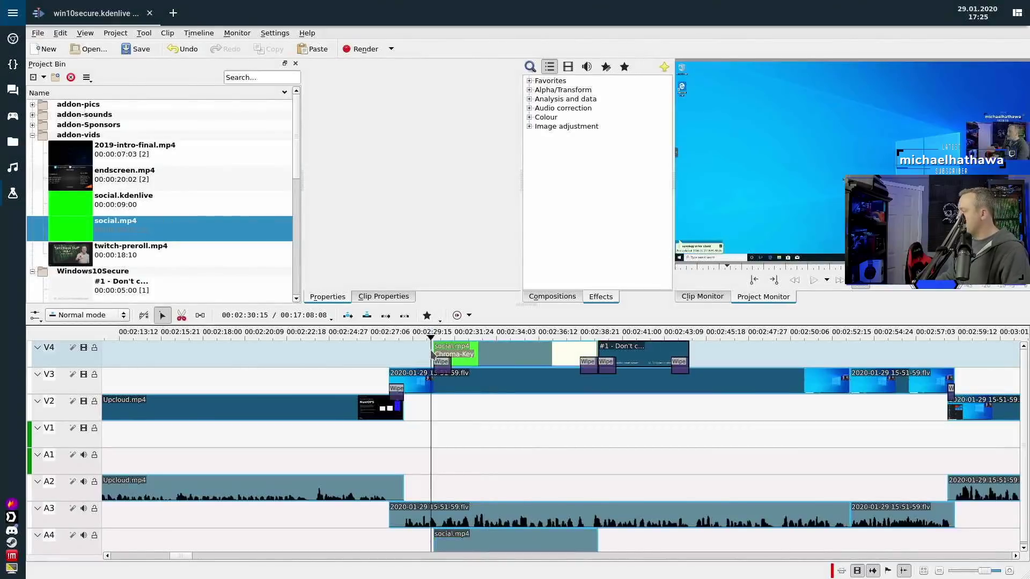
key("space")
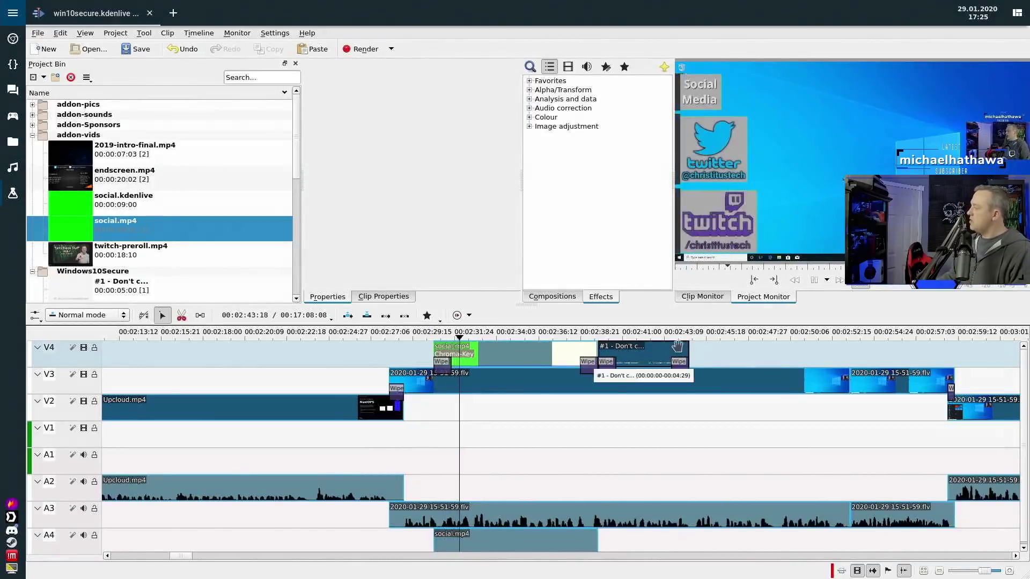
key("space")
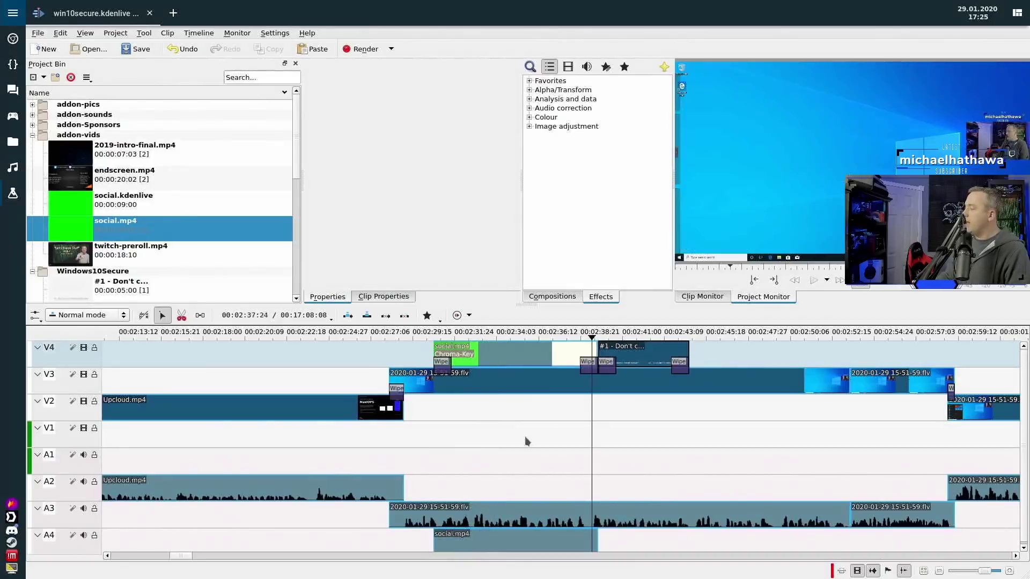
scroll(301, 374, "left", 7)
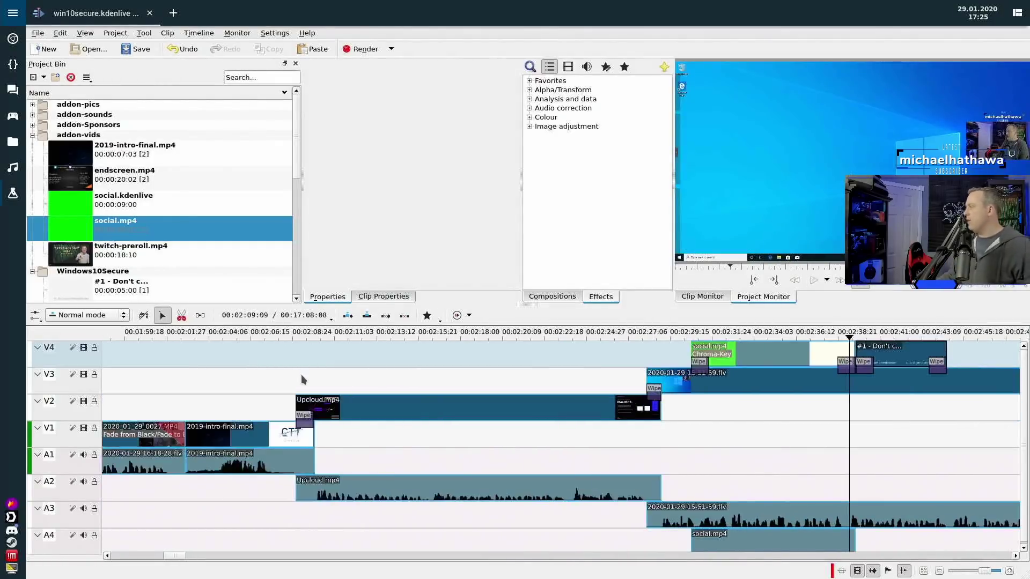
scroll(304, 388, "left", 5)
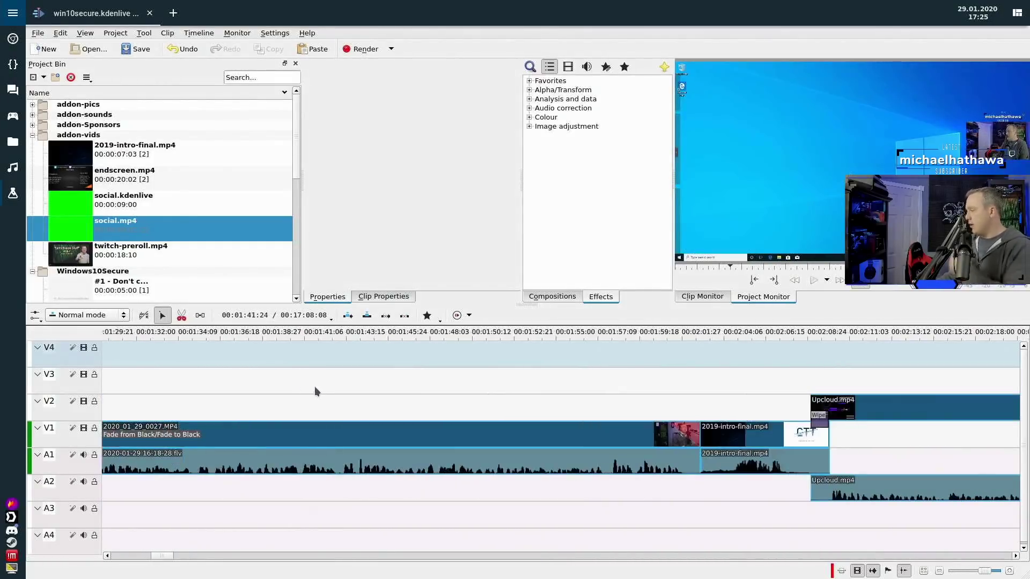
key("space")
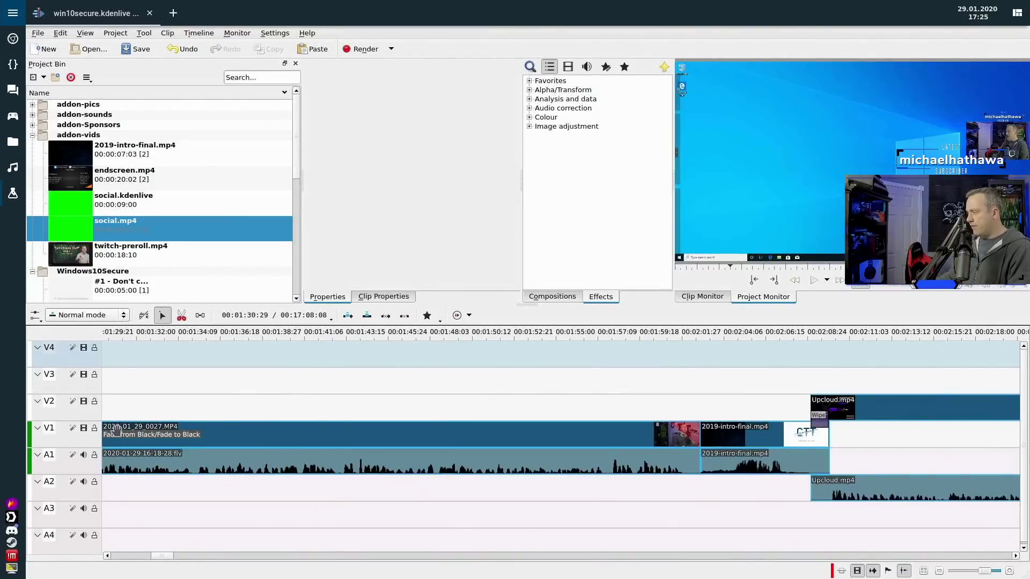
scroll(539, 377, "down", 2)
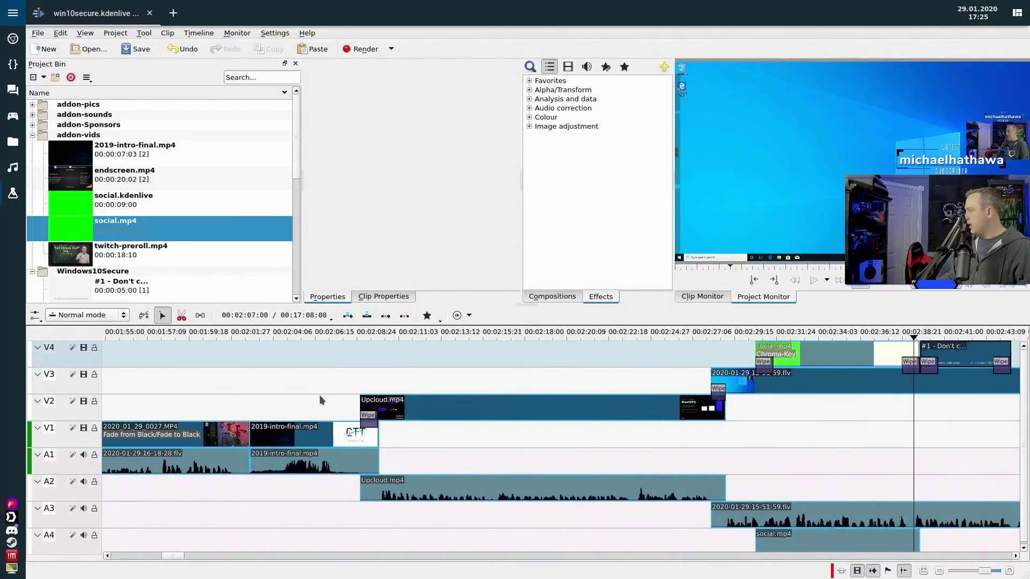
scroll(320, 394, "down", 2)
scroll(237, 243, "down", 3)
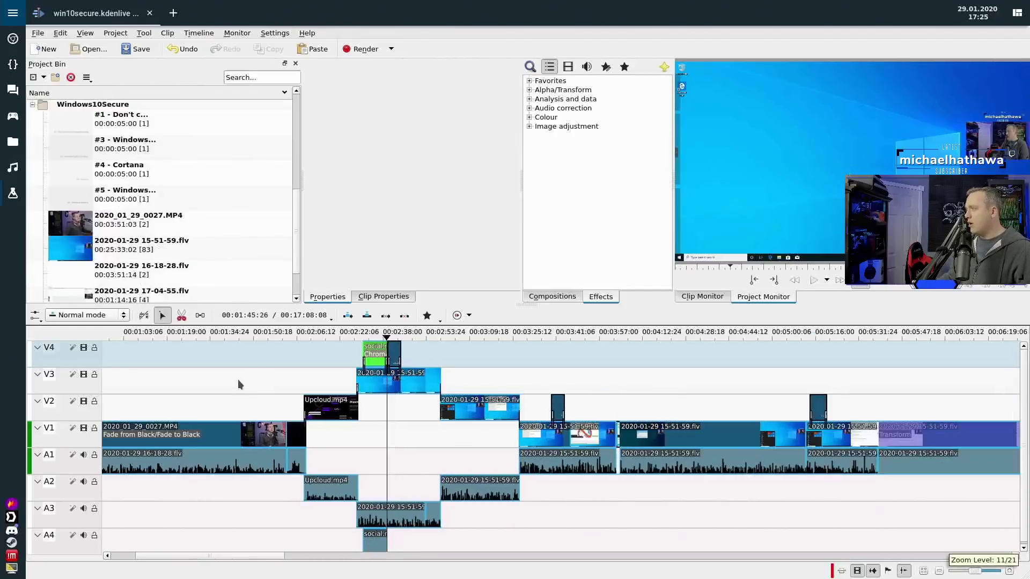
scroll(246, 386, "down", 1)
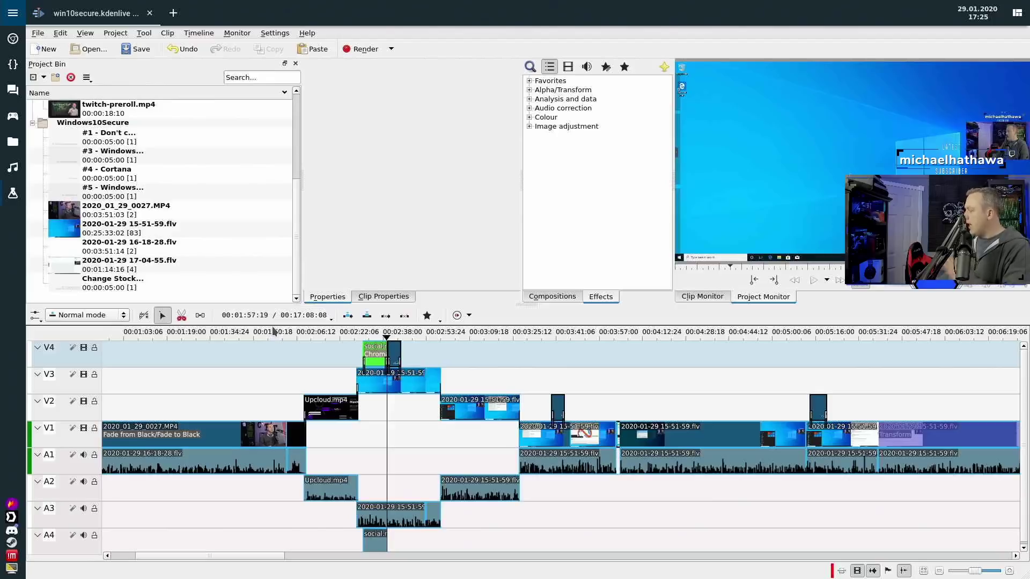
scroll(585, 376, "down", 5)
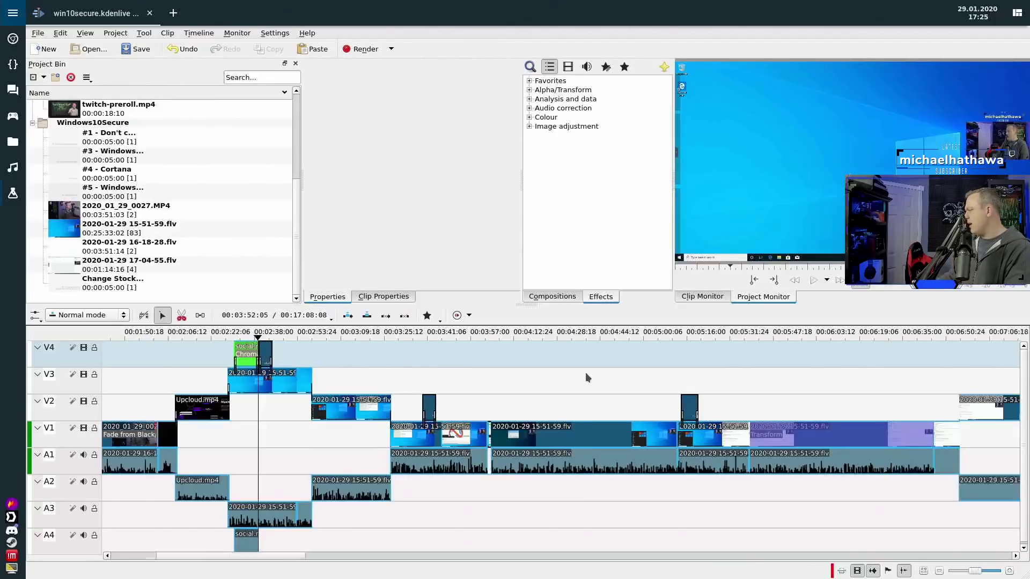
scroll(584, 372, "down", 8)
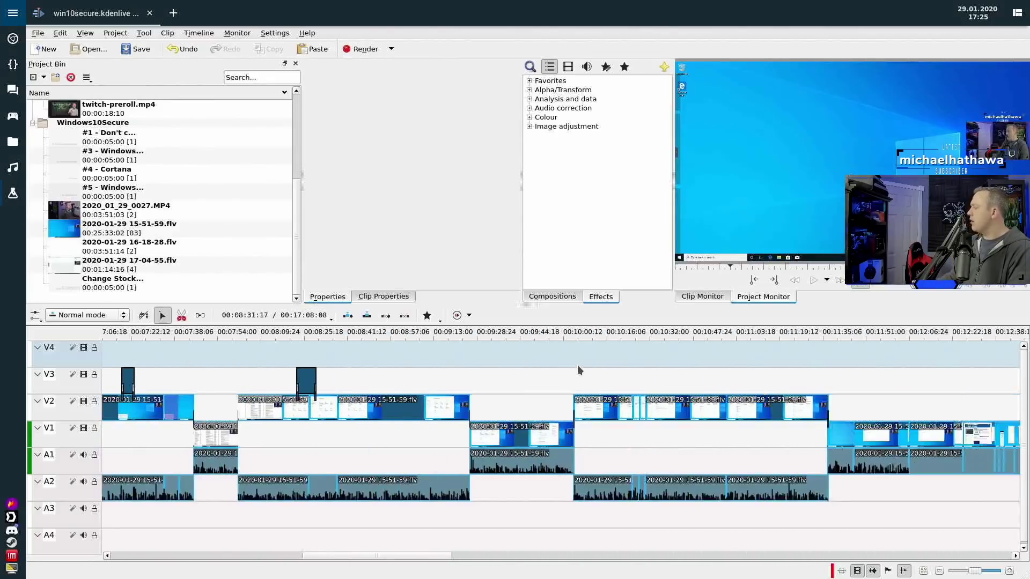
scroll(577, 367, "down", 5)
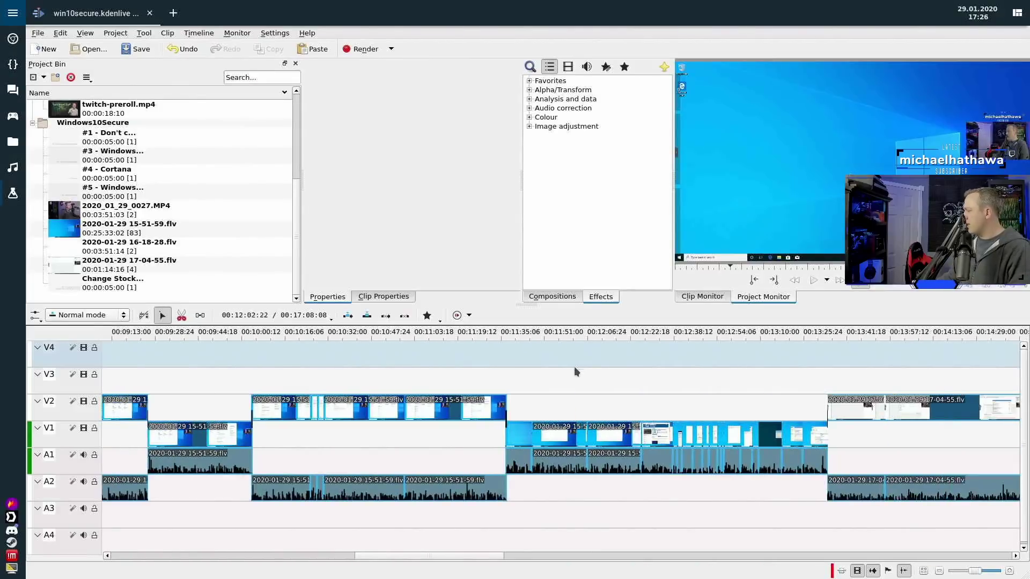
scroll(573, 371, "down", 3)
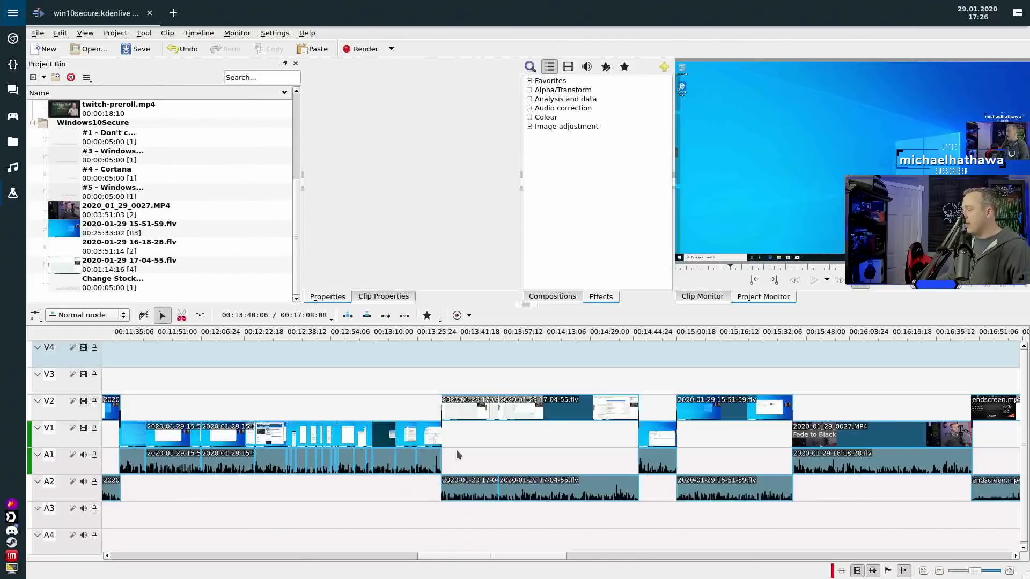
- Zoom in near 13:25 and add a fade-in to the start of the A1 audio clip
scroll(424, 462, "up", 2)
scroll(398, 458, "up", 3)
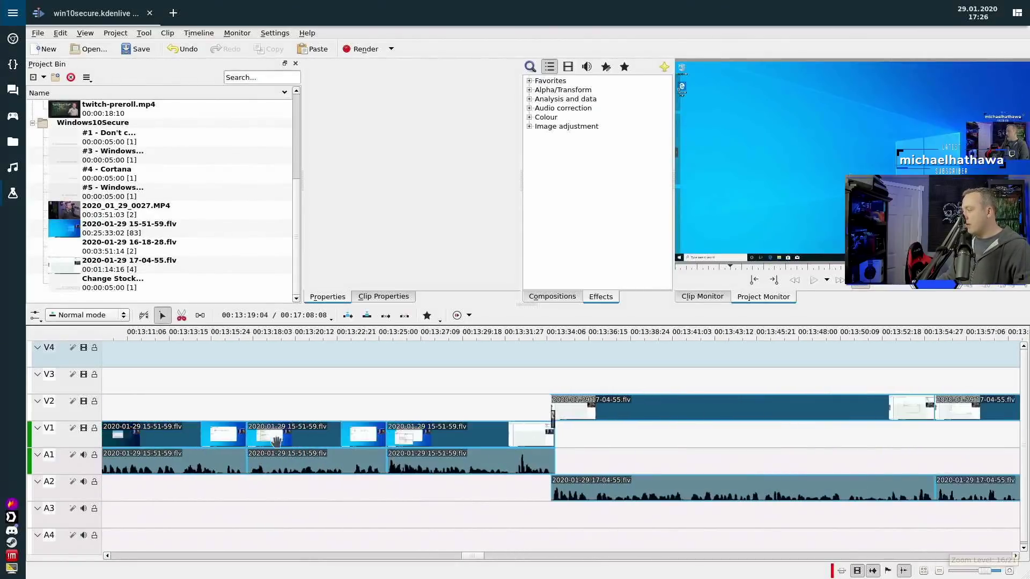
scroll(423, 460, "left", 3)
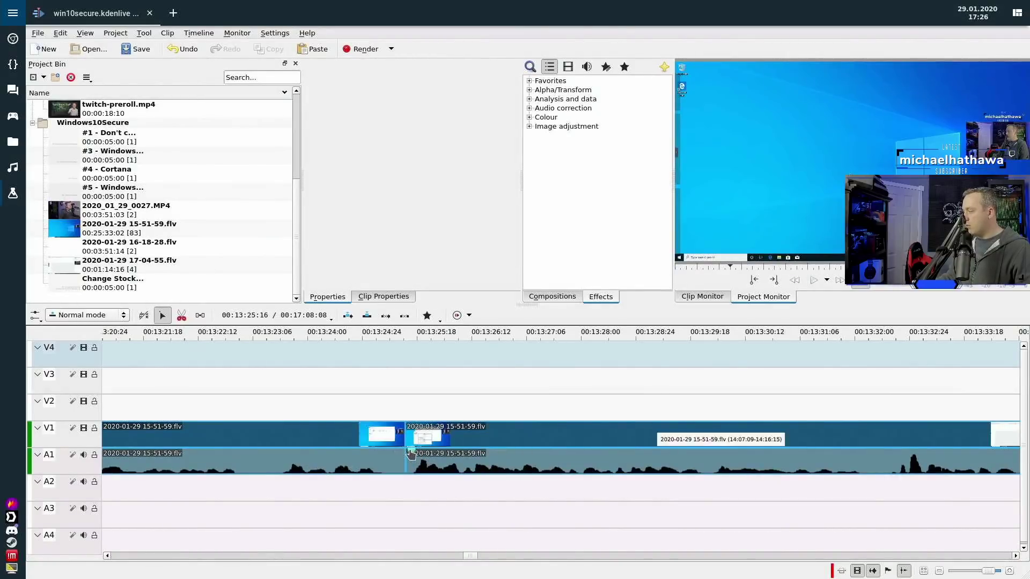
left_click_drag(413, 457, 428, 456)
- Play back from just before the cut to check the new fade-in
left_click(382, 432)
key("space")
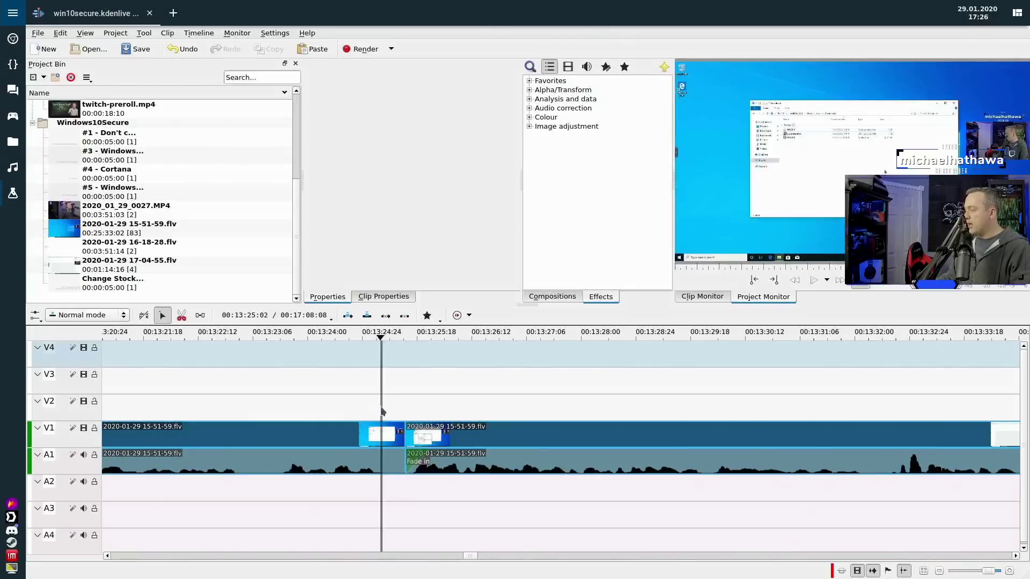
key("space")
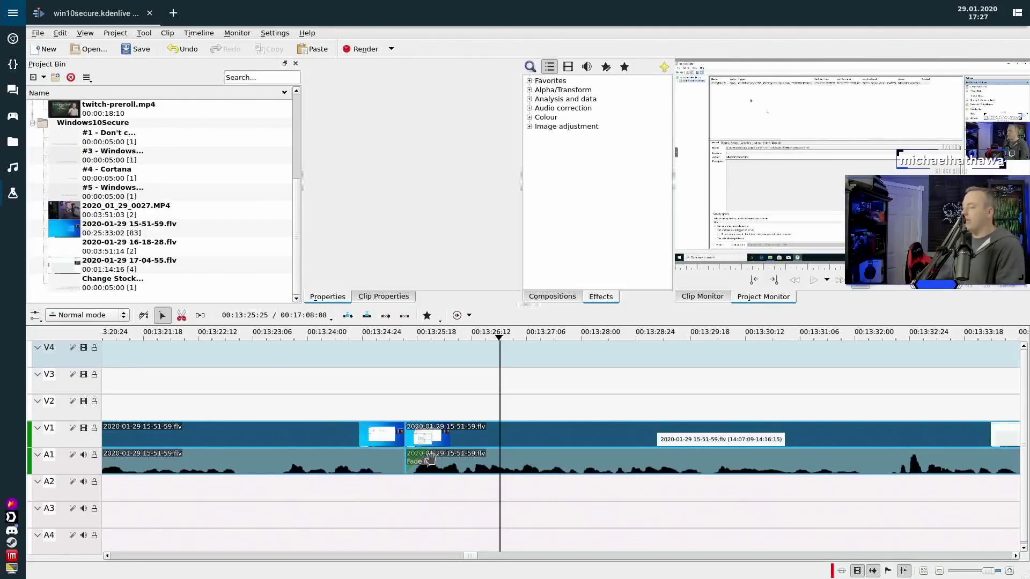
scroll(555, 431, "down", 5)
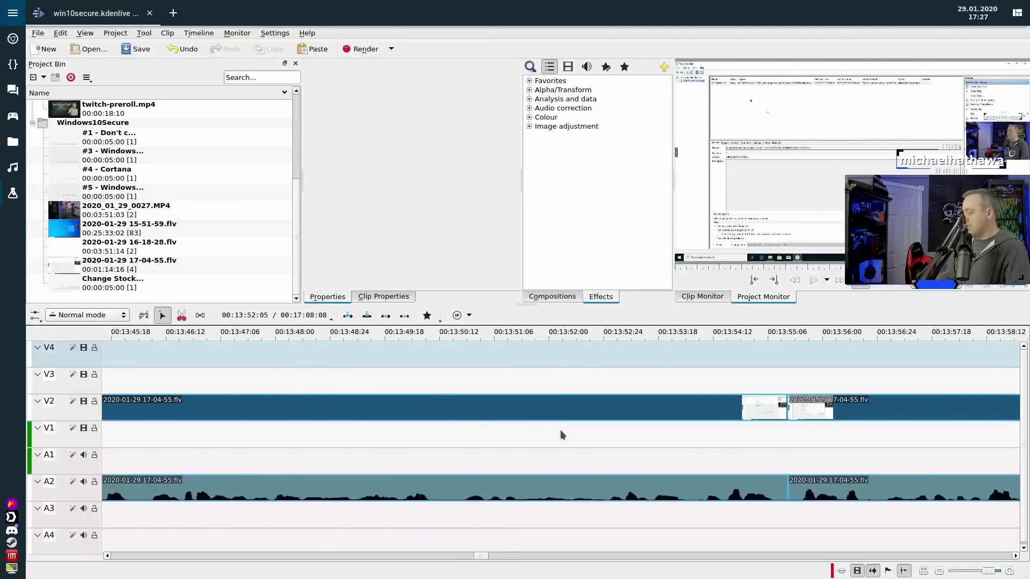
scroll(576, 423, "down", 5)
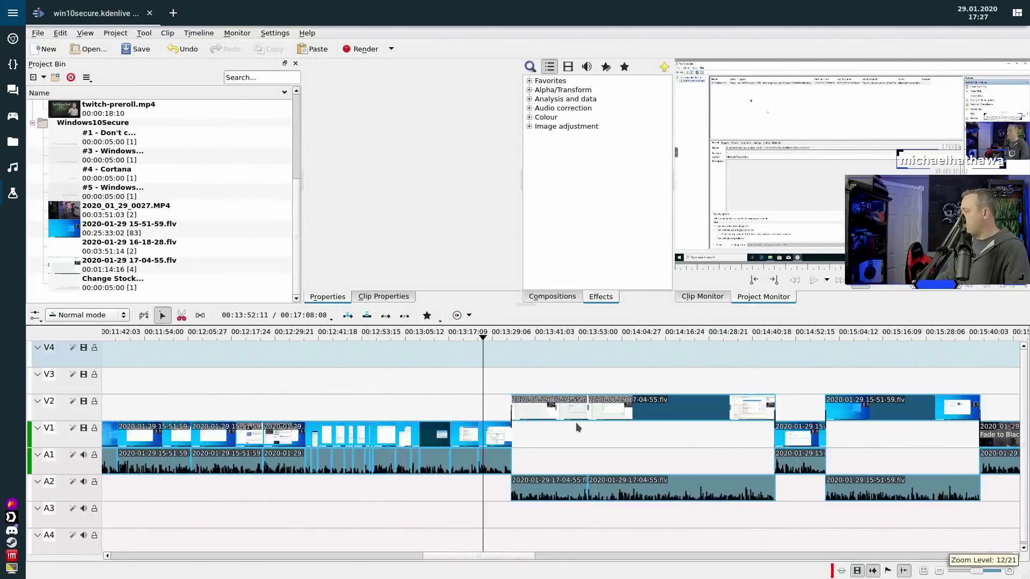
scroll(574, 422, "down", 1)
scroll(432, 456, "up", 5)
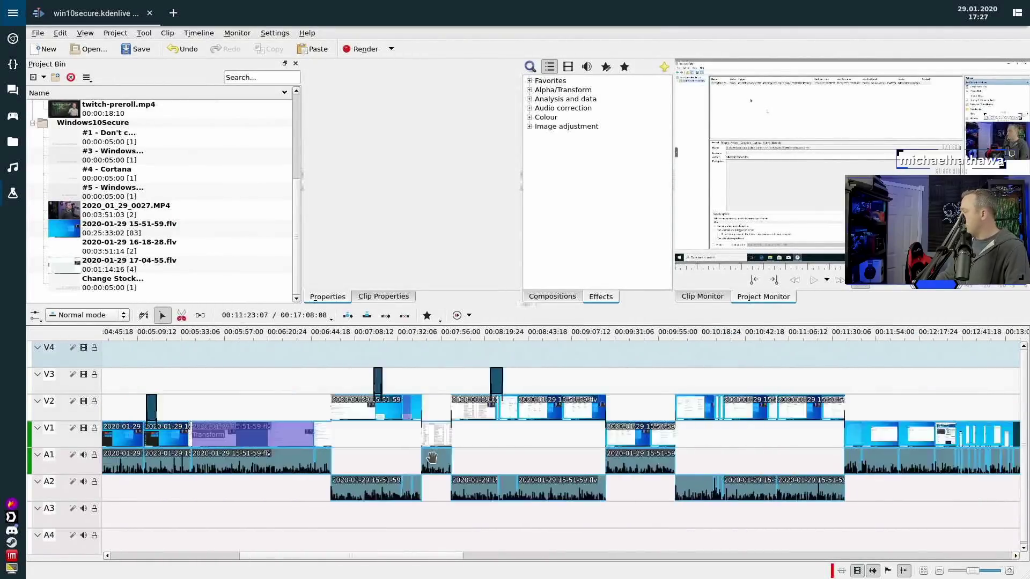
scroll(432, 457, "up", 3)
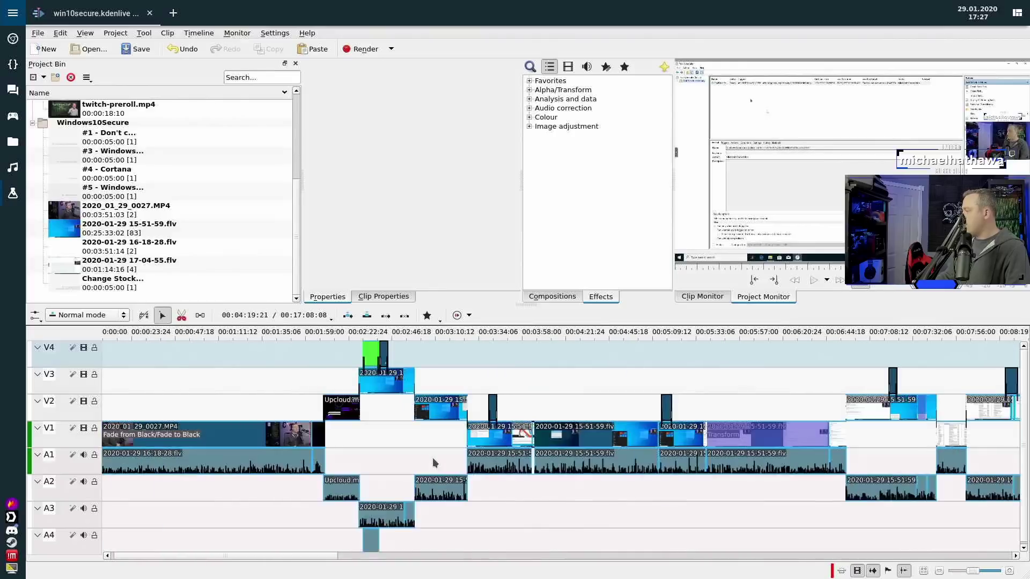
- Render the full project with the MP4 preset to untitled.mp4
left_click(363, 53)
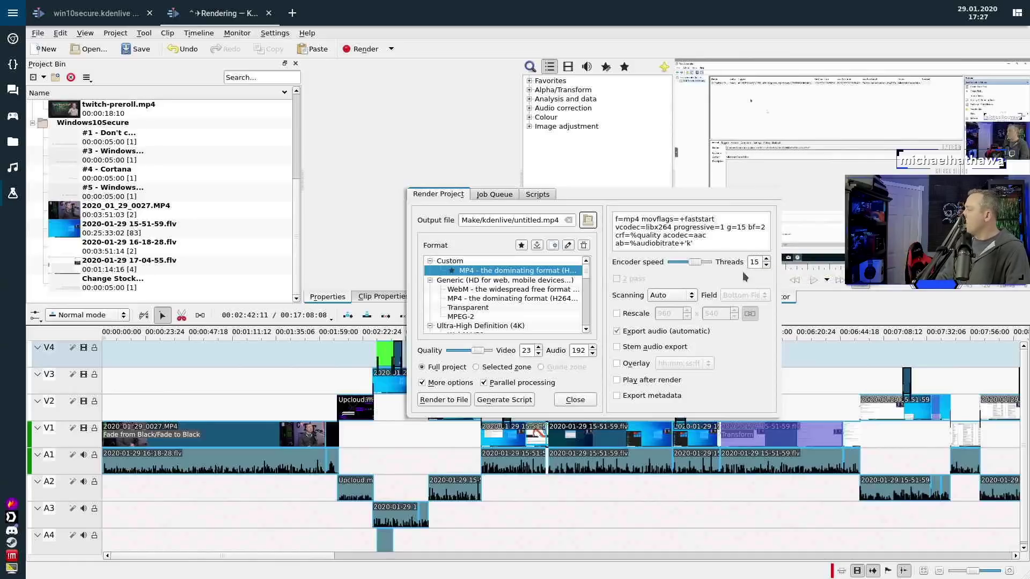
left_click(496, 199)
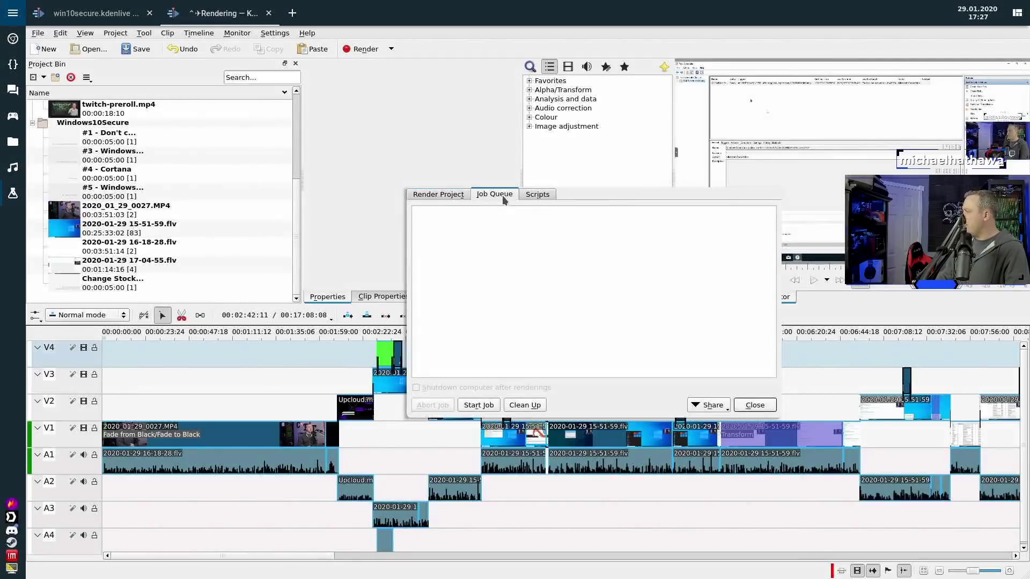
scroll(504, 200, "down", 1)
left_click(461, 197)
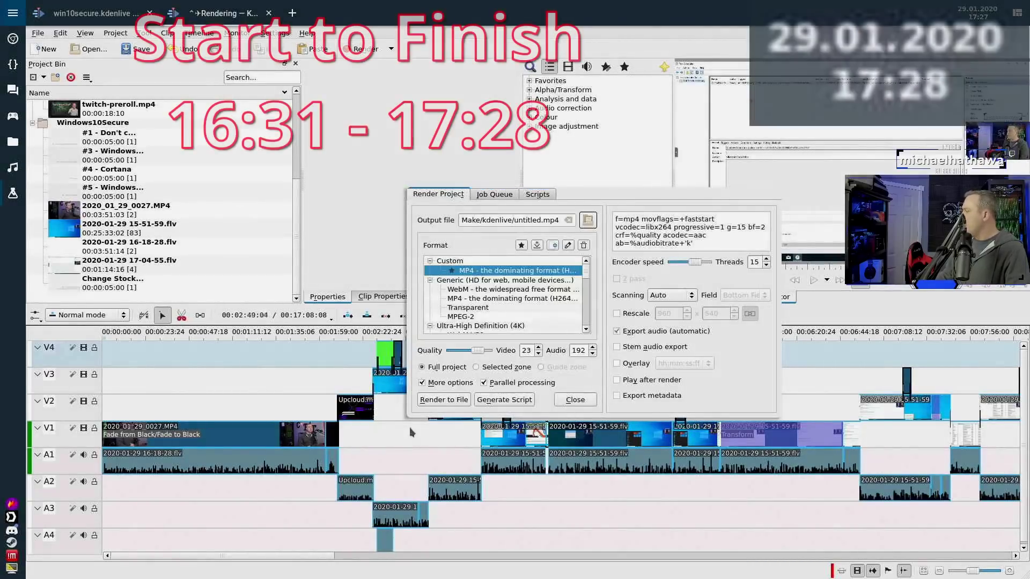
left_click(430, 403)
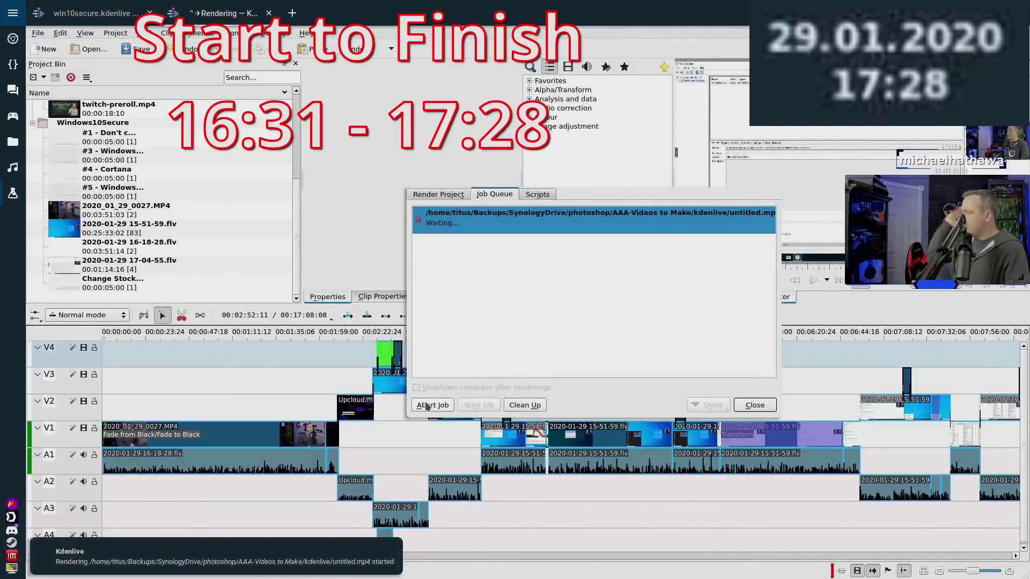